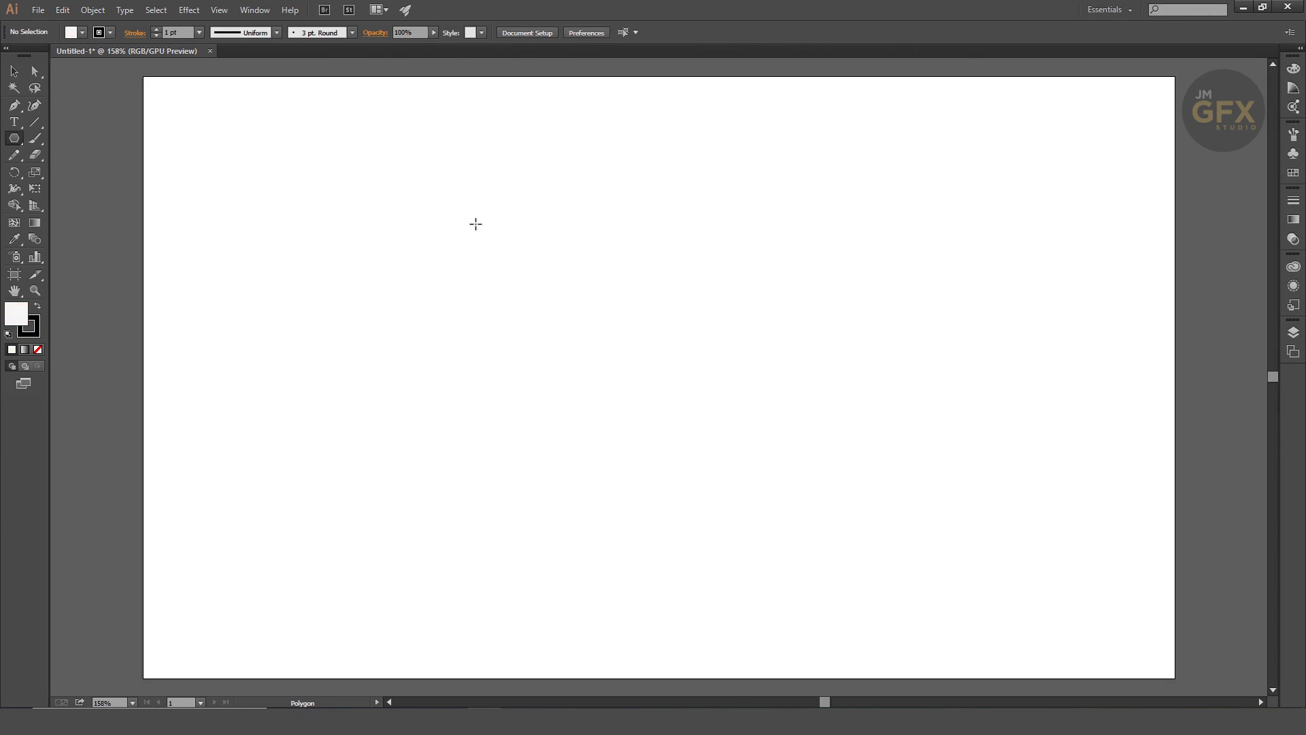
Draw a hexagon near the artboard's upper left and duplicate it downward edge to edge into a column of seven
{"action": "mouse_move", "coordinate": [377, 160]}
{"action": "left_mouse_down"}
{"action": "mouse_move", "coordinate": [416, 174]}
{"action": "mouse_move", "coordinate": [390, 210]}
{"action": "mouse_move", "coordinate": [393, 234]}
{"action": "left_mouse_up"}
{"action": "key", "text": "v"}
{"action": "key", "text": "ctrl+d"}
{"action": "key", "text": "ctrl+d"}
{"action": "key", "text": "ctrl+d"}
{"action": "key", "text": "ctrl+d"}
{"action": "key", "text": "ctrl+d"}
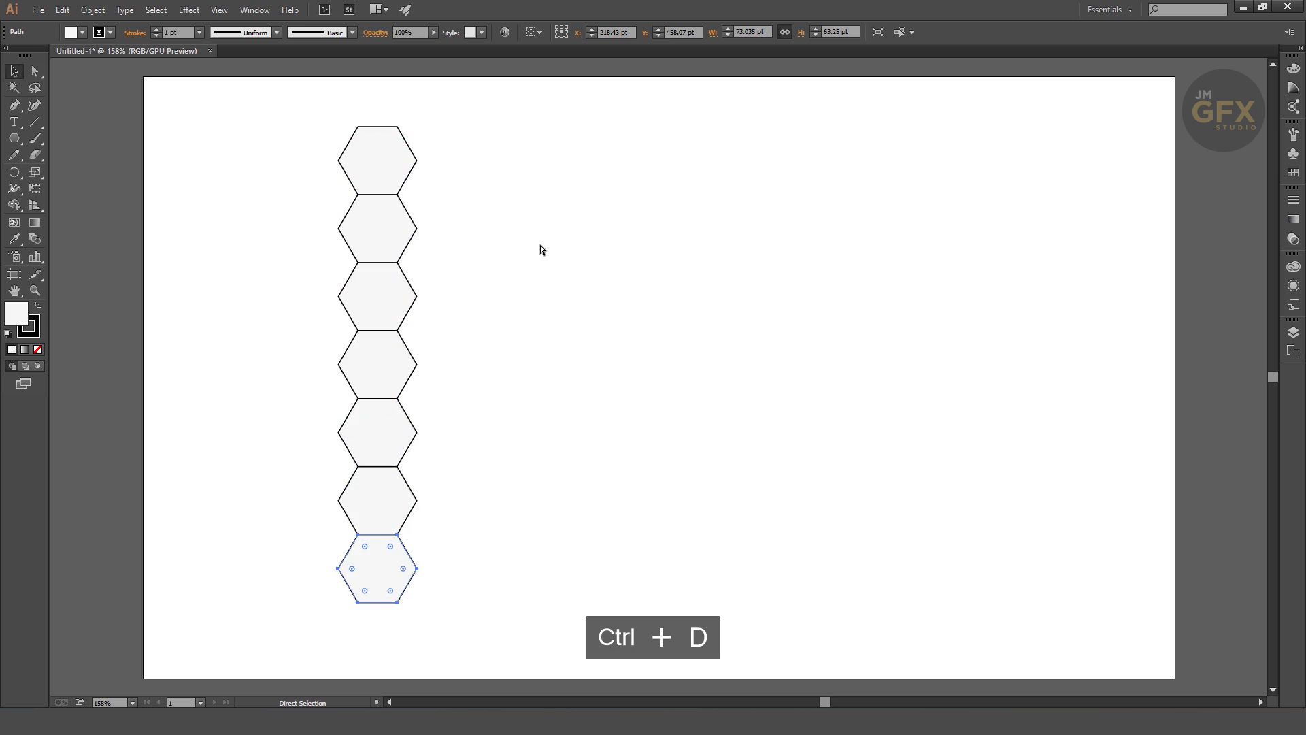
{"action": "left_click", "coordinate": [492, 273]}
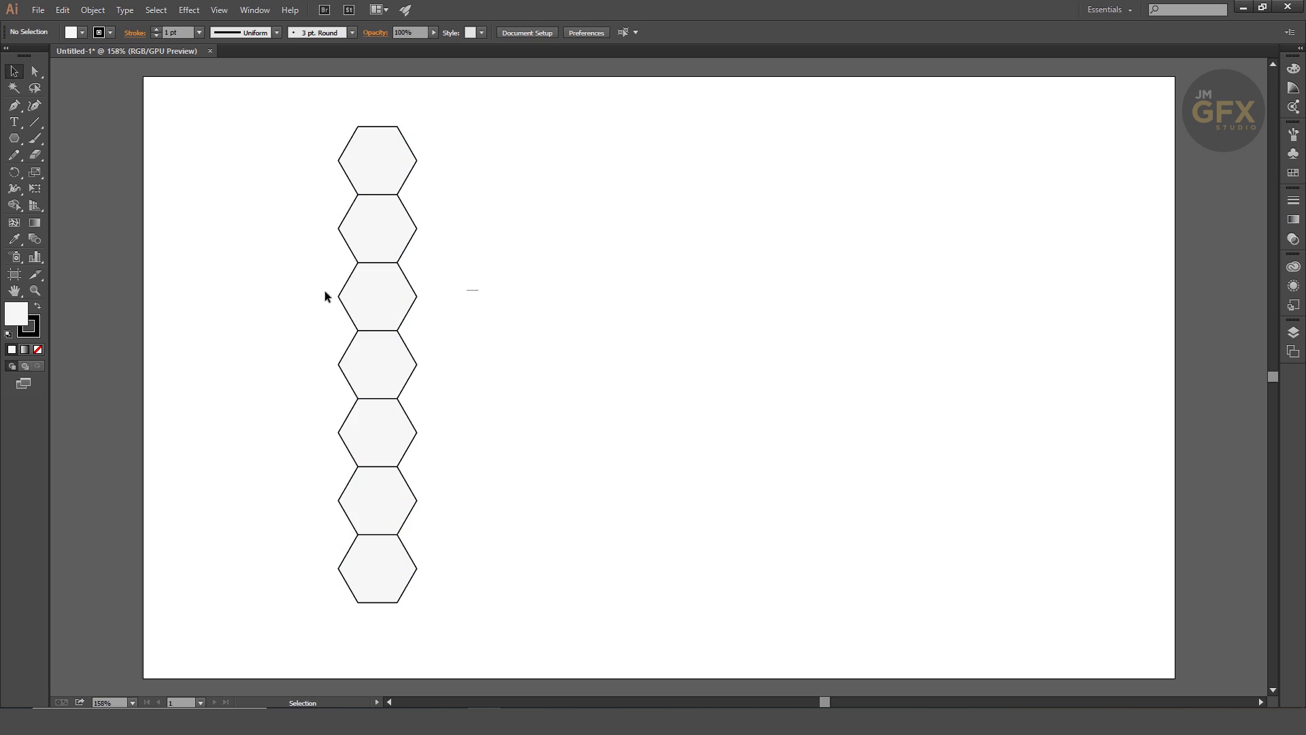
Fill the third and sixth hexagons of the column with black, 000000
{"action": "left_click", "coordinate": [343, 296]}
{"action": "left_click", "coordinate": [367, 499], "text": "shift"}
{"action": "double_click", "coordinate": [19, 314]}
{"action": "left_click_drag", "start_coordinate": [541, 586], "coordinate": [506, 596]}
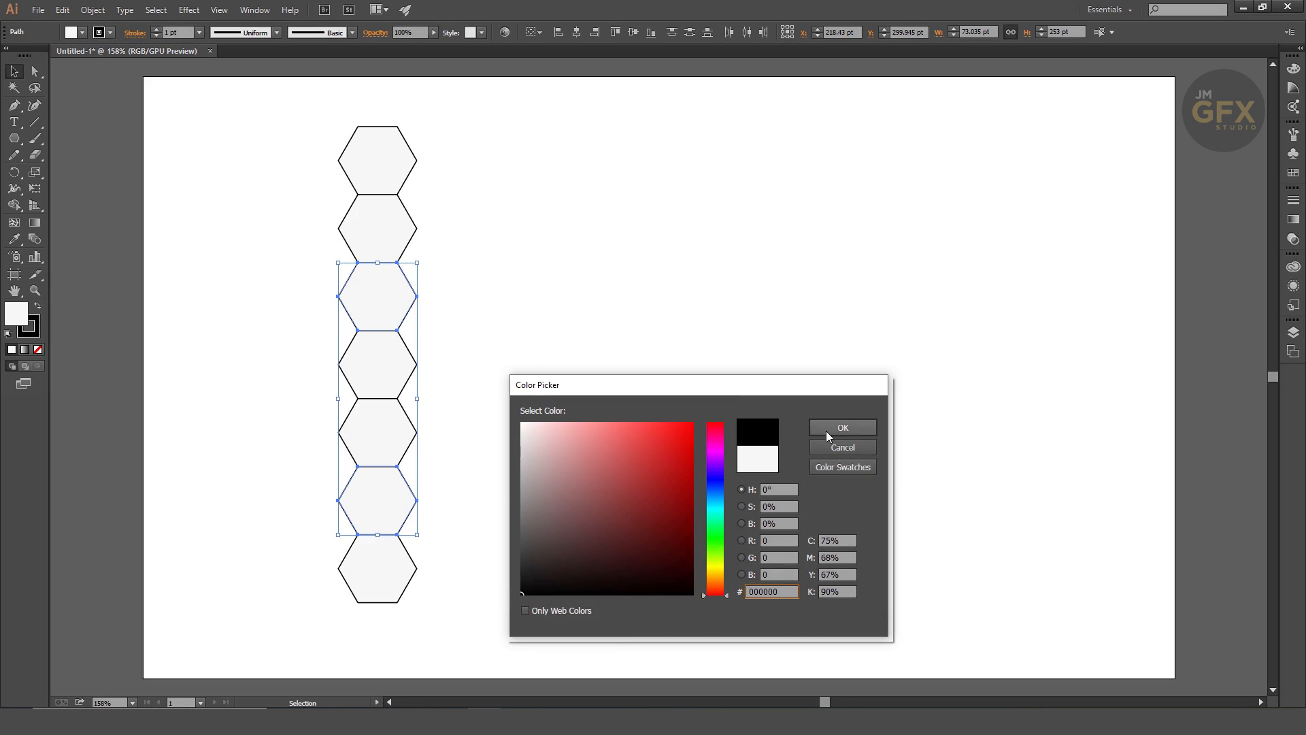
{"action": "left_click", "coordinate": [826, 429]}
{"action": "left_click", "coordinate": [741, 418]}
Duplicate the column to its lower right so both interlock, and delete the first column's top hexagon
{"action": "left_click_drag", "start_coordinate": [271, 147], "coordinate": [488, 605]}
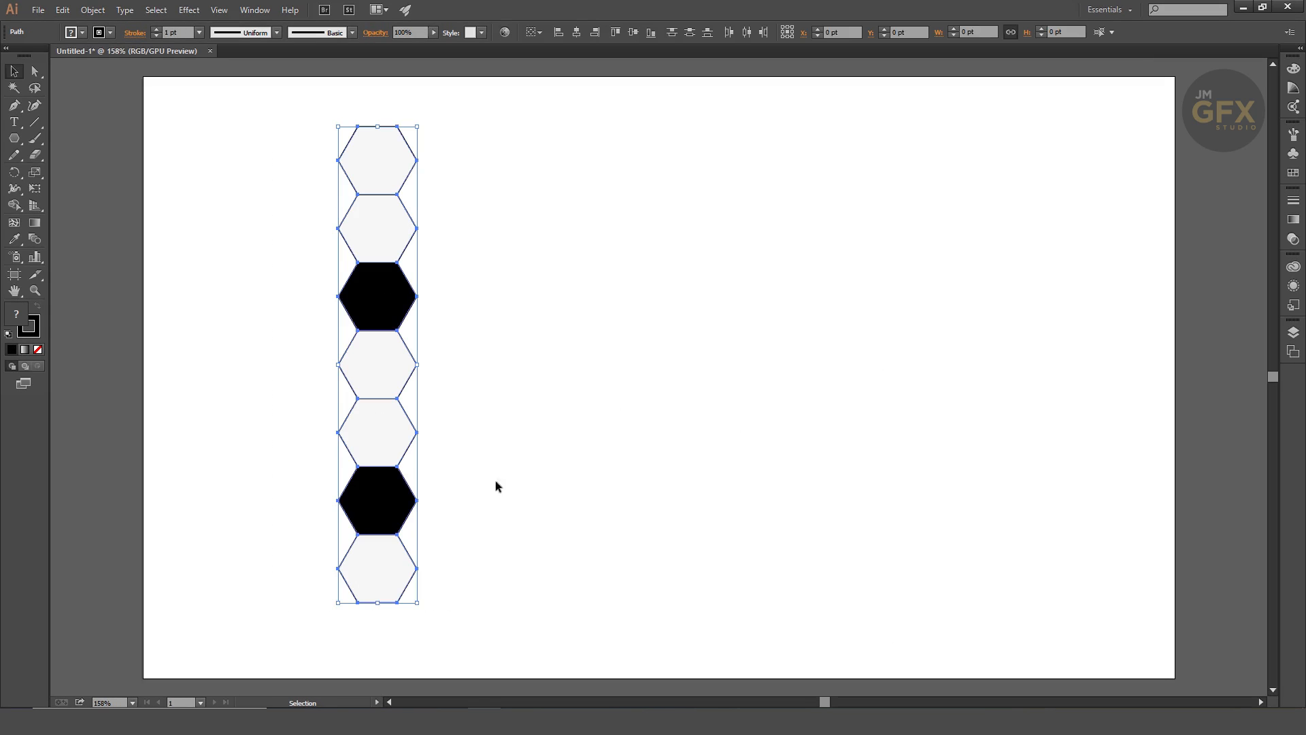
{"action": "left_click_drag", "start_coordinate": [393, 166], "coordinate": [450, 262]}
{"action": "left_click", "coordinate": [533, 597]}
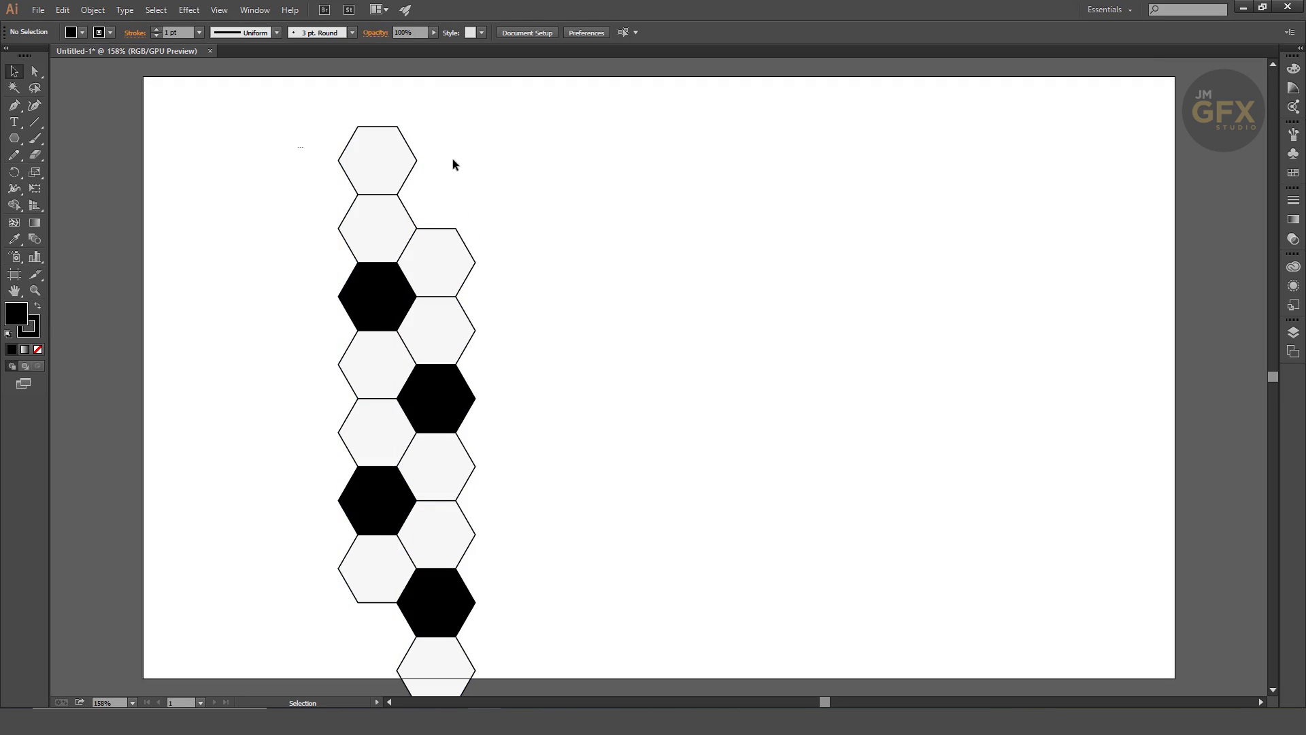
{"action": "left_click_drag", "start_coordinate": [298, 147], "coordinate": [453, 160]}
{"action": "key", "text": "Delete"}
Move both columns up within the artboard and copy the left column's last white hexagon directly below it
{"action": "left_click_drag", "start_coordinate": [270, 231], "coordinate": [548, 653]}
{"action": "left_click_drag", "start_coordinate": [447, 586], "coordinate": [476, 514]}
{"action": "left_click", "coordinate": [607, 453]}
{"action": "left_click_drag", "start_coordinate": [411, 476], "coordinate": [418, 544]}
{"action": "key", "text": "ctrl+shift+a"}
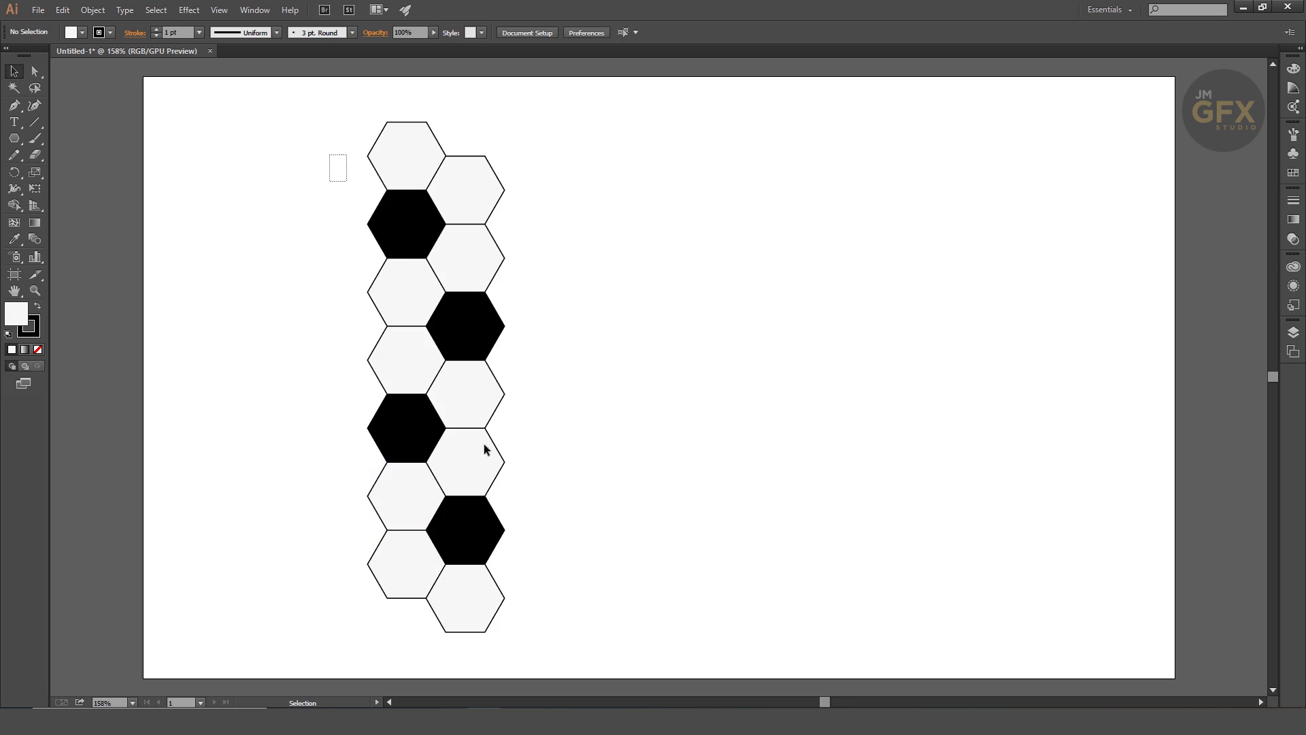
Duplicate the pair of columns three times to the right, edge to edge, to extend the hexagon pattern
{"action": "left_click_drag", "start_coordinate": [484, 443], "coordinate": [559, 599]}
{"action": "left_click_drag", "start_coordinate": [468, 340], "coordinate": [586, 331]}
{"action": "key", "text": "ctrl+d"}
{"action": "key", "text": "ctrl+d"}
{"action": "left_click", "coordinate": [1012, 367]}
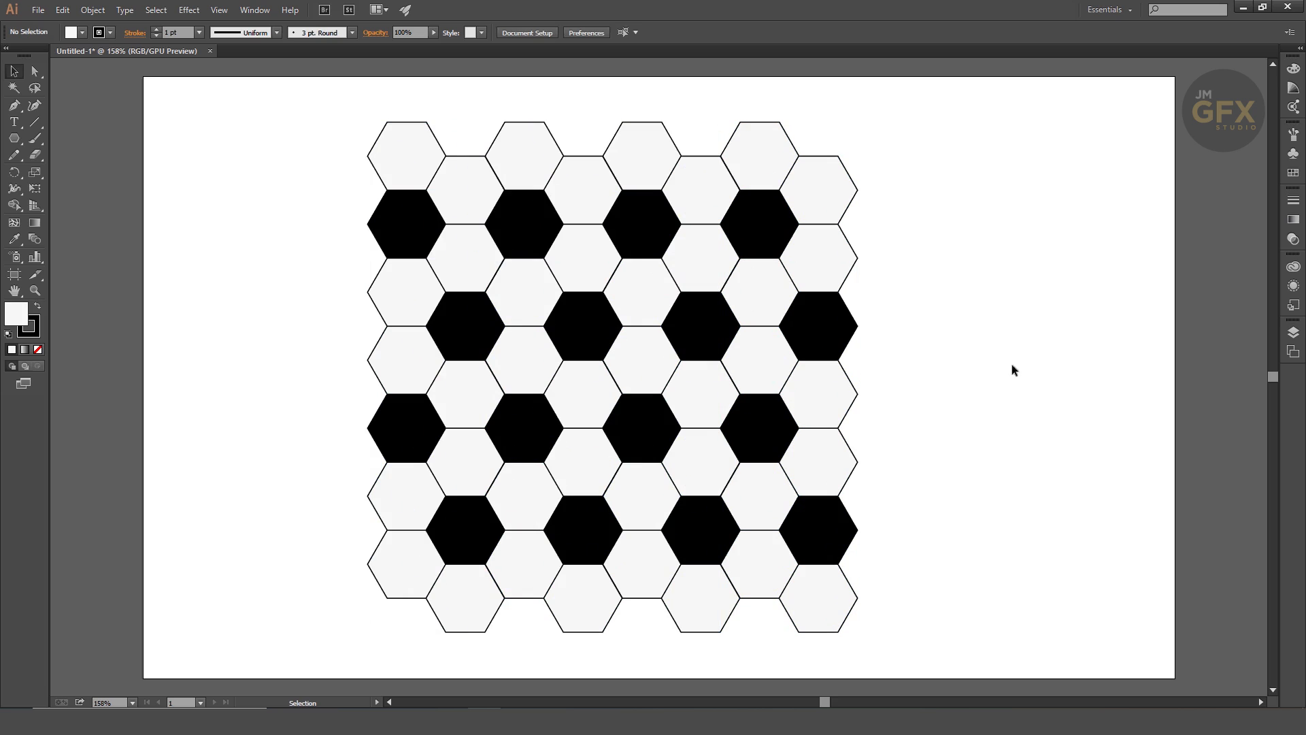
Save the whole hexagon pattern as a symbol named Football and delete the pattern from the artboard
{"action": "left_click", "coordinate": [254, 11]}
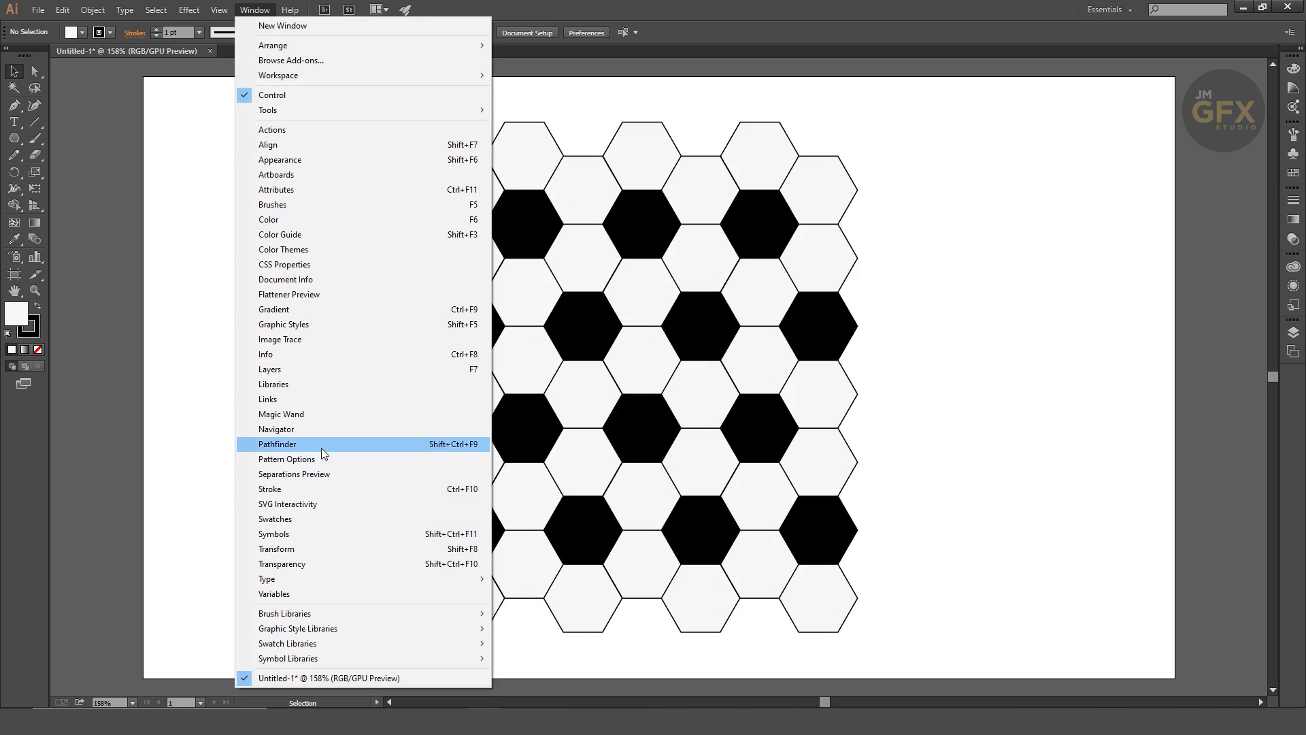
{"action": "left_click", "coordinate": [312, 534]}
{"action": "left_click_drag", "start_coordinate": [304, 130], "coordinate": [926, 629]}
{"action": "left_click_drag", "start_coordinate": [769, 225], "coordinate": [1174, 176]}
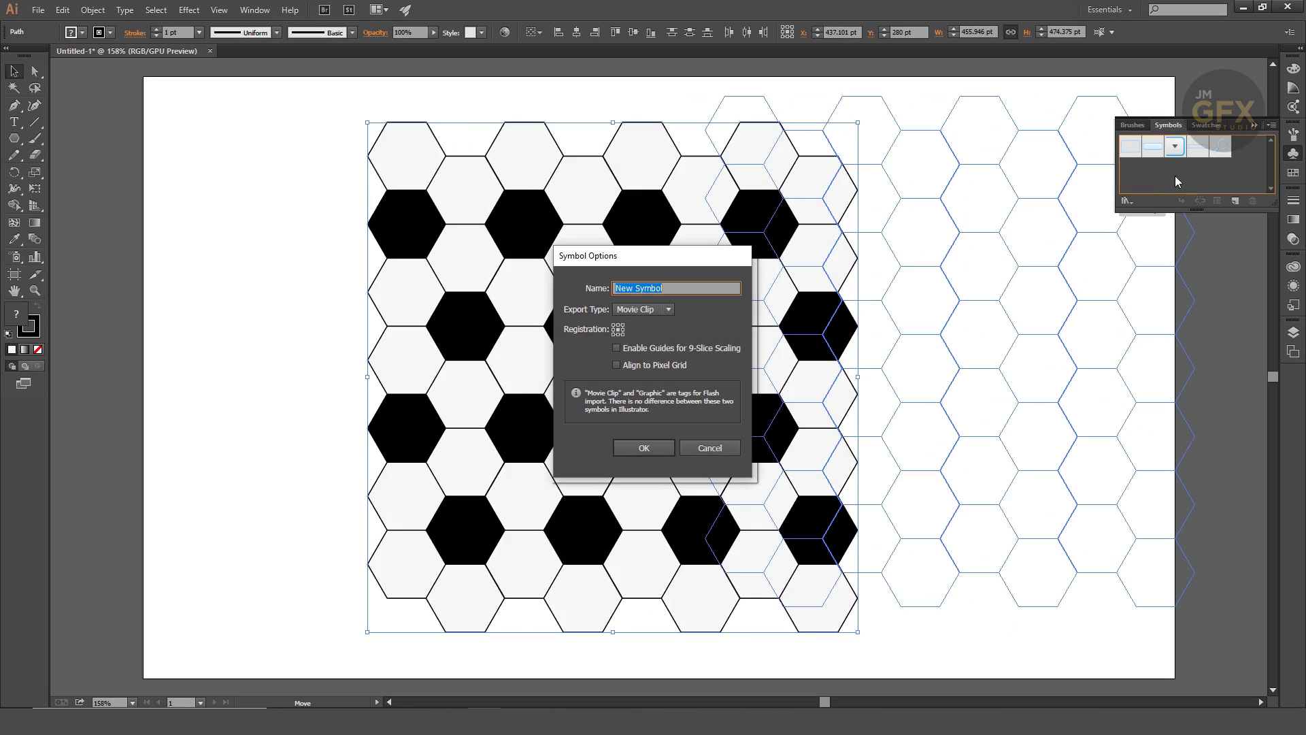
{"action": "type", "text": "Football"}
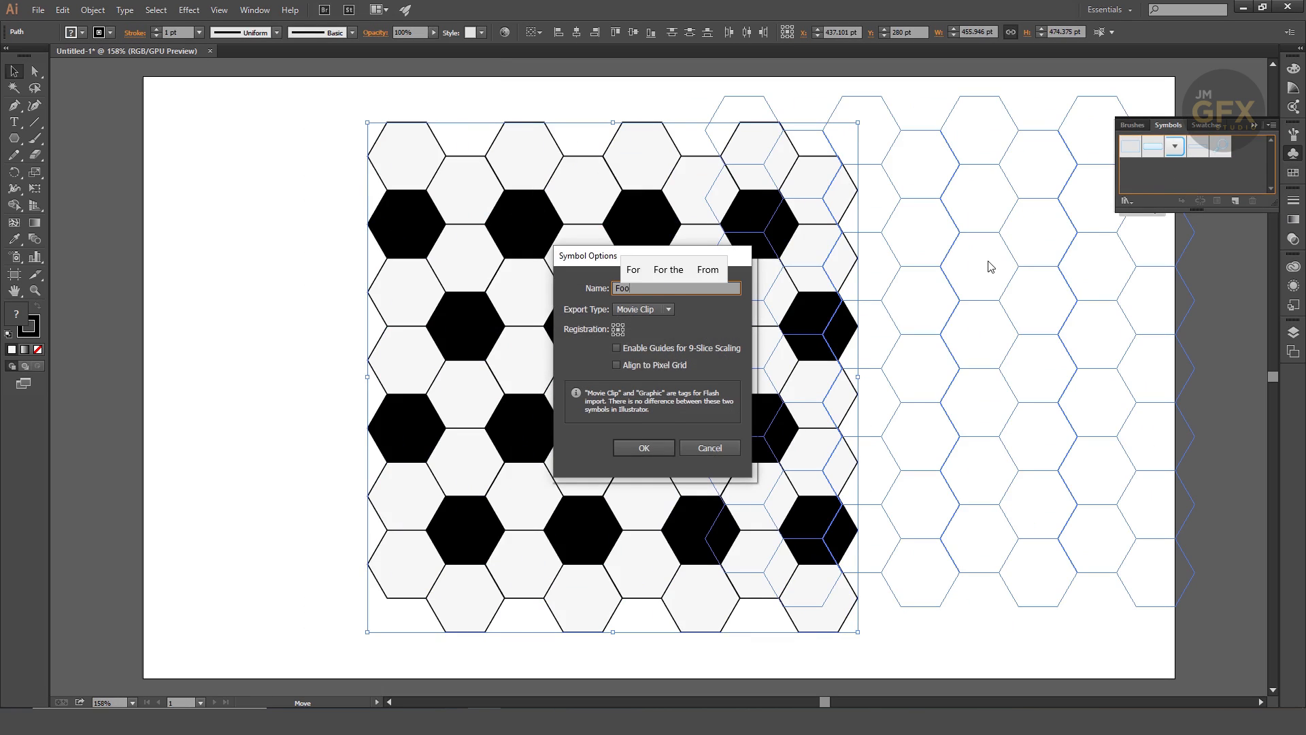
{"action": "left_click", "coordinate": [646, 446]}
{"action": "key", "text": "Delete"}
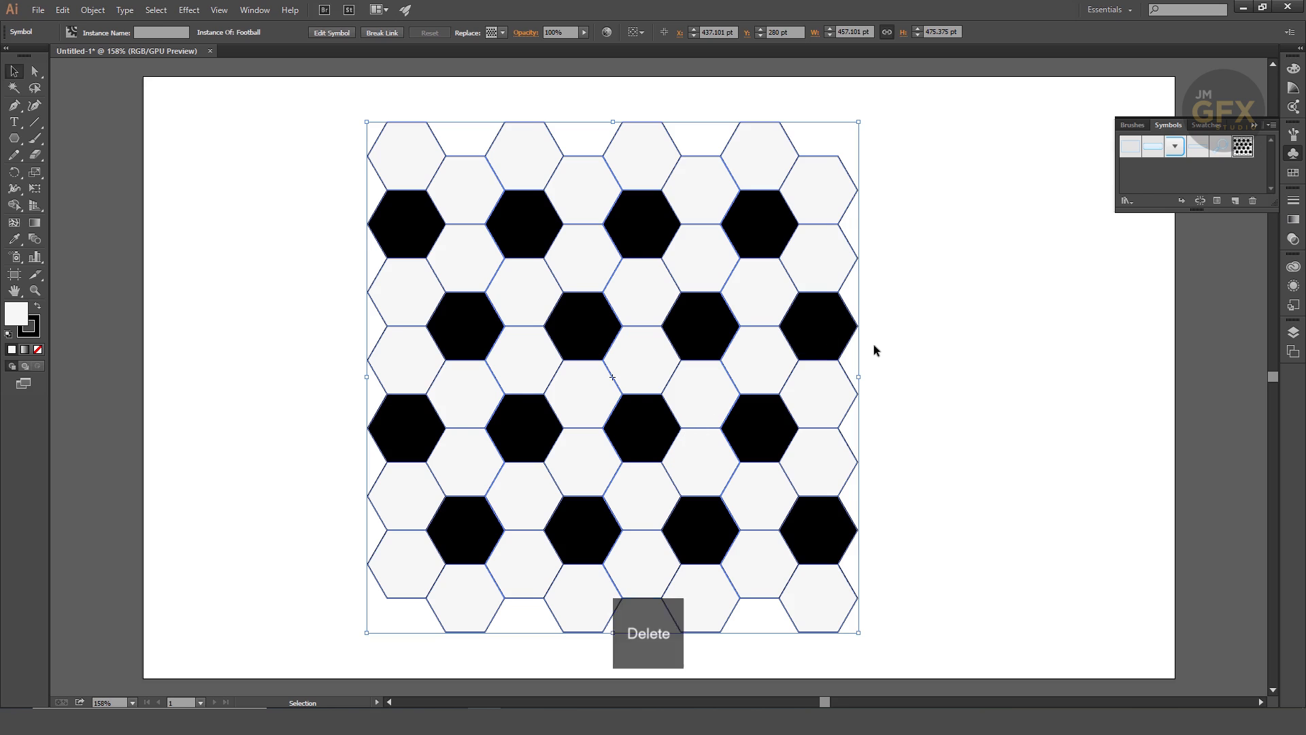
Draw a circle about 254 pt in diameter and delete its left anchor point to leave the right half
{"action": "left_click", "coordinate": [15, 142]}
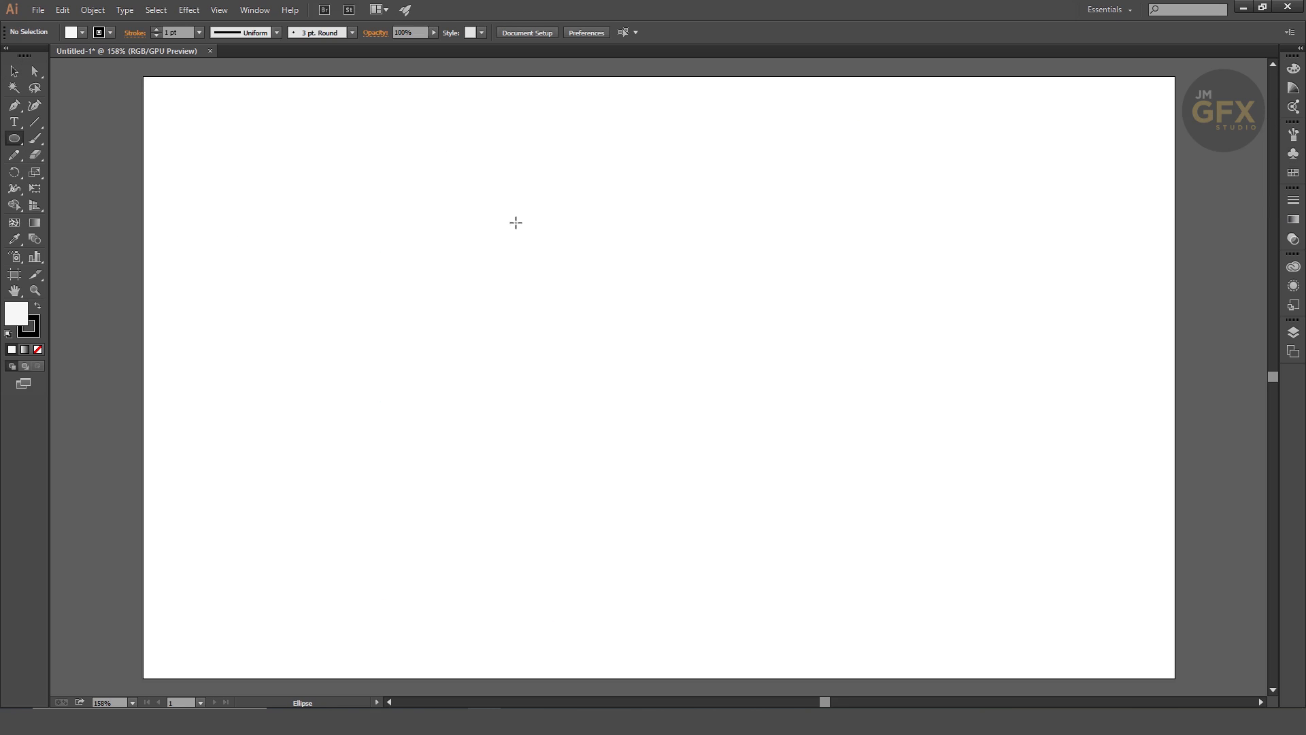
{"action": "left_click_drag", "start_coordinate": [515, 162], "coordinate": [850, 426]}
{"action": "left_click", "coordinate": [35, 71]}
{"action": "left_click_drag", "start_coordinate": [478, 285], "coordinate": [533, 319]}
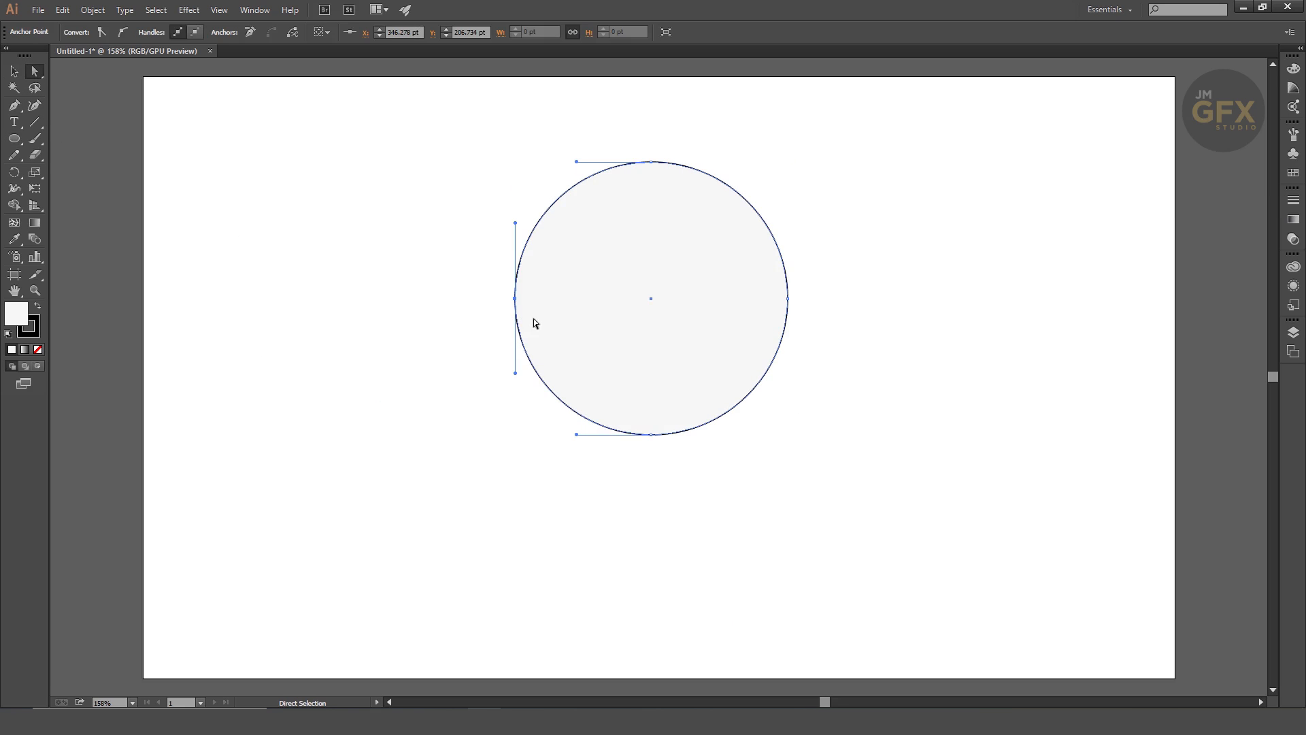
{"action": "key", "text": "Delete"}
{"action": "left_click", "coordinate": [641, 249]}
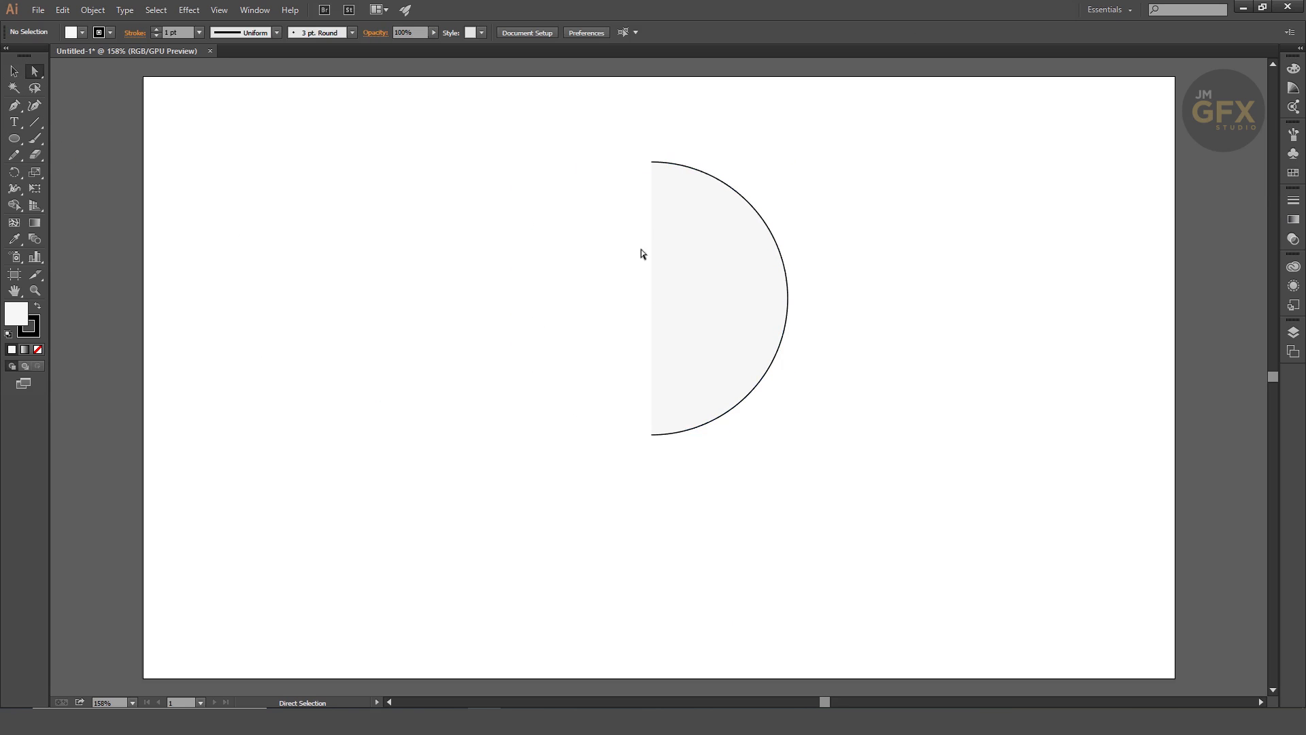
Join the half circle's top and bottom end points to close its straight side
{"action": "left_click", "coordinate": [652, 163]}
{"action": "left_click", "coordinate": [652, 434], "text": "shift"}
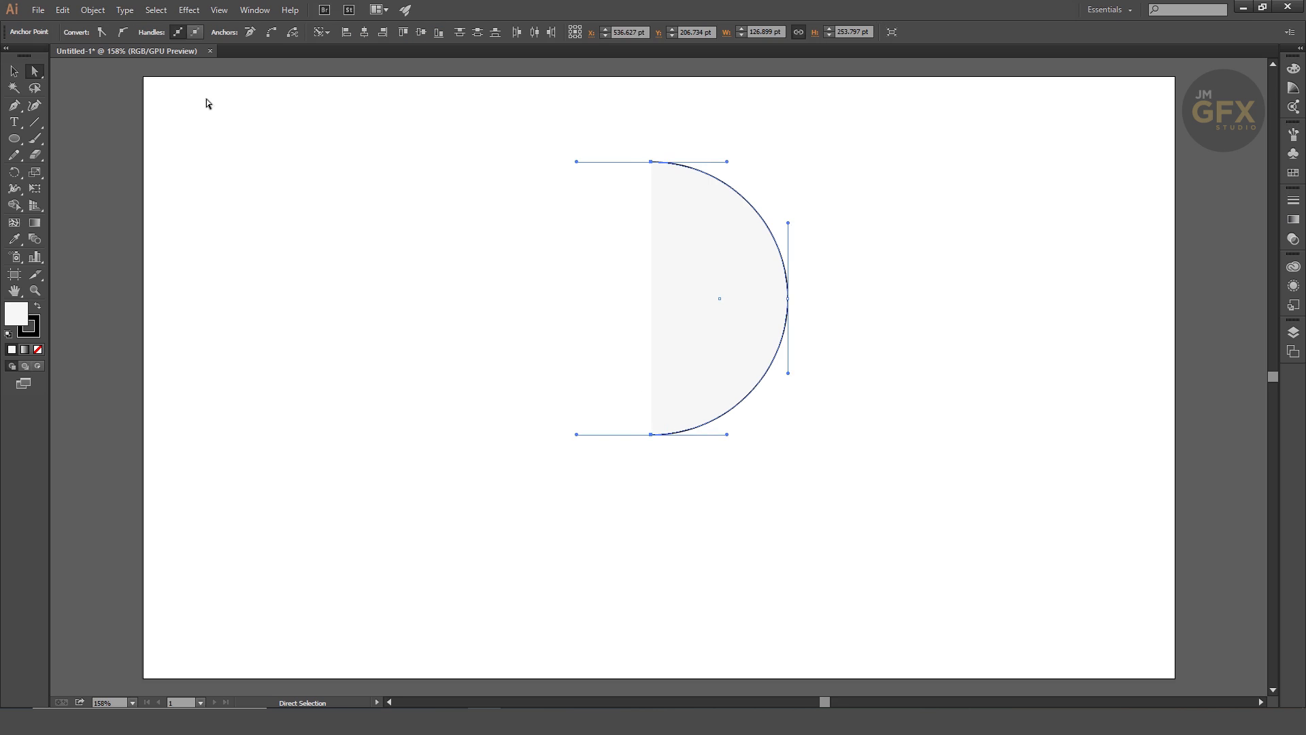
{"action": "left_click", "coordinate": [93, 11]}
{"action": "mouse_move", "coordinate": [109, 286]}
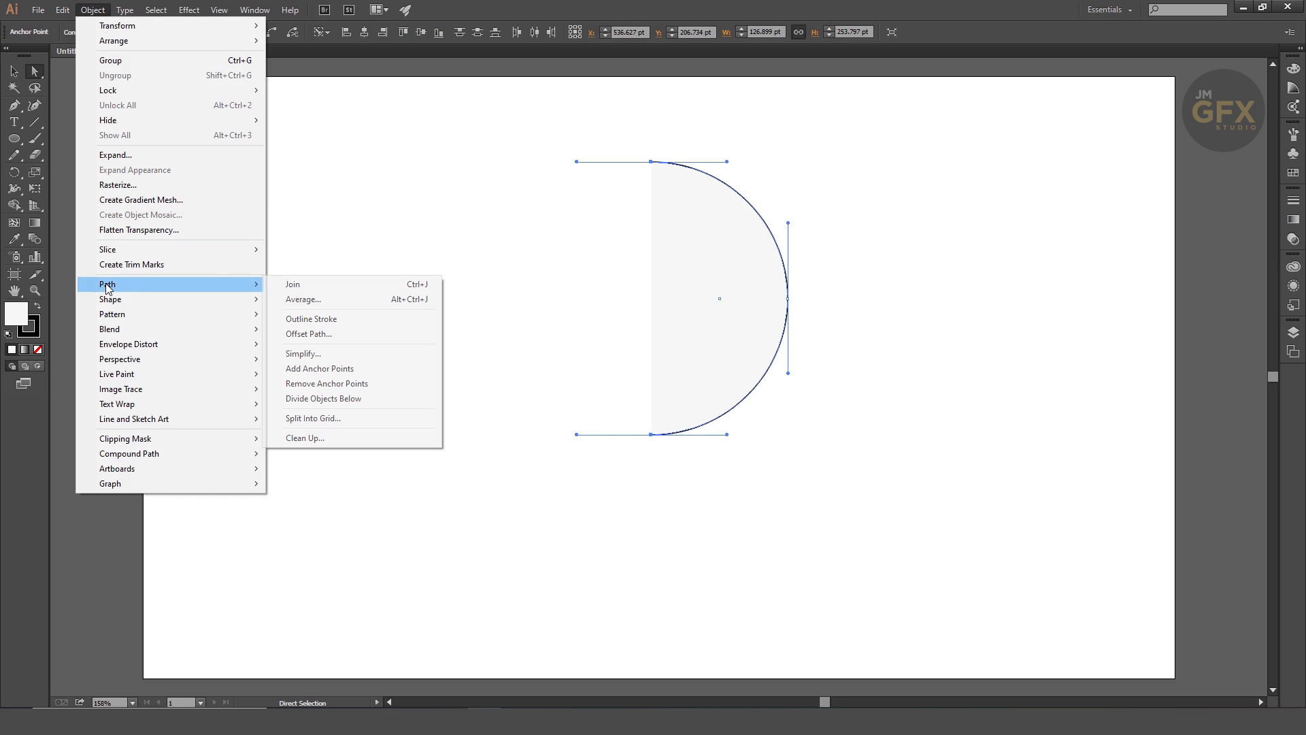
{"action": "left_click", "coordinate": [337, 285]}
{"action": "left_click", "coordinate": [448, 272]}
Start a 3D Revolve effect on the half circle with preview and more options shown, and set the position to Front
{"action": "left_click", "coordinate": [659, 266]}
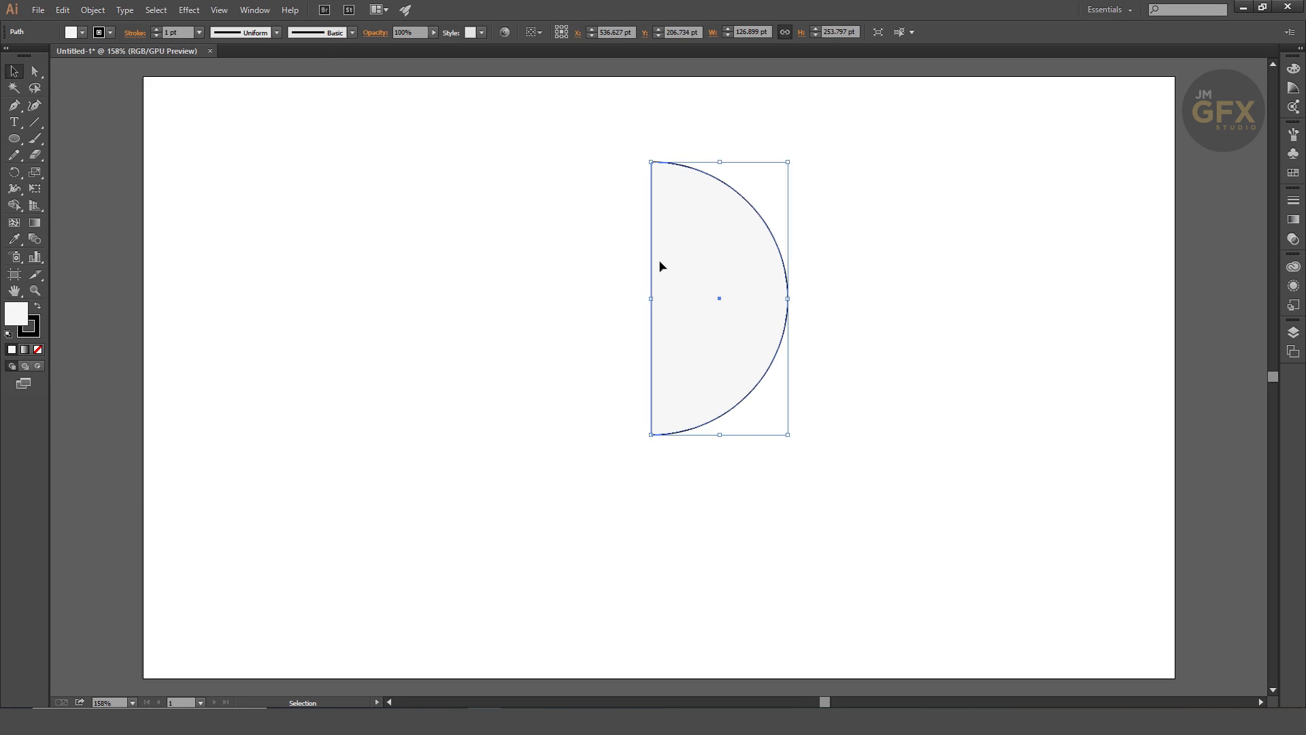
{"action": "left_click", "coordinate": [189, 10]}
{"action": "mouse_move", "coordinate": [218, 93]}
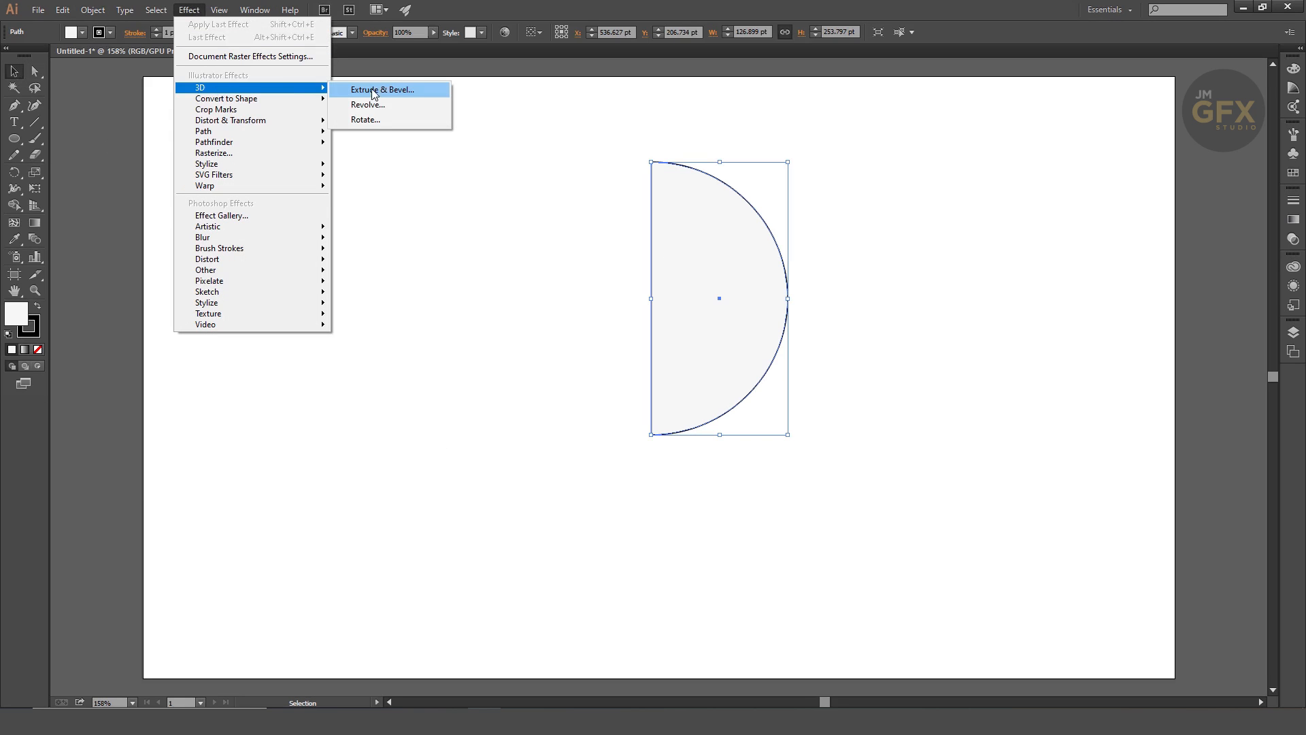
{"action": "left_click", "coordinate": [393, 107]}
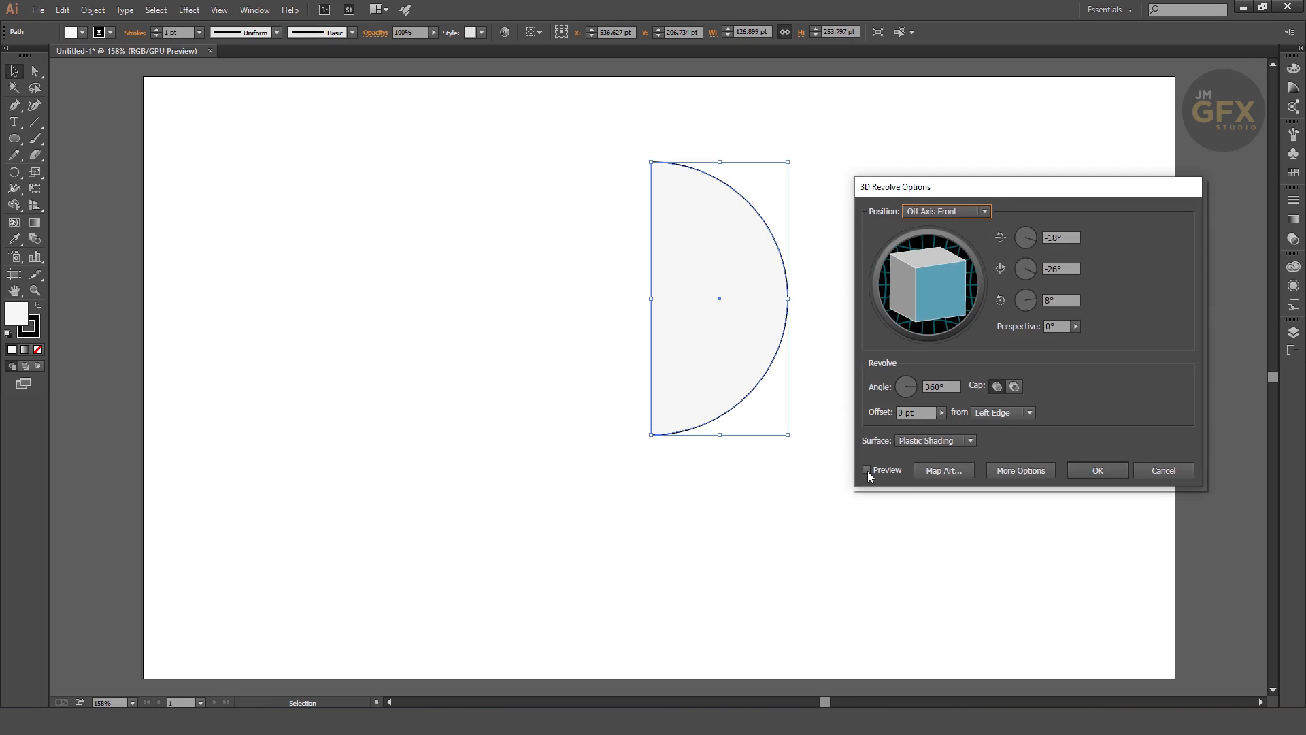
{"action": "left_click", "coordinate": [866, 470]}
{"action": "left_click_drag", "start_coordinate": [1038, 192], "coordinate": [1035, 134]}
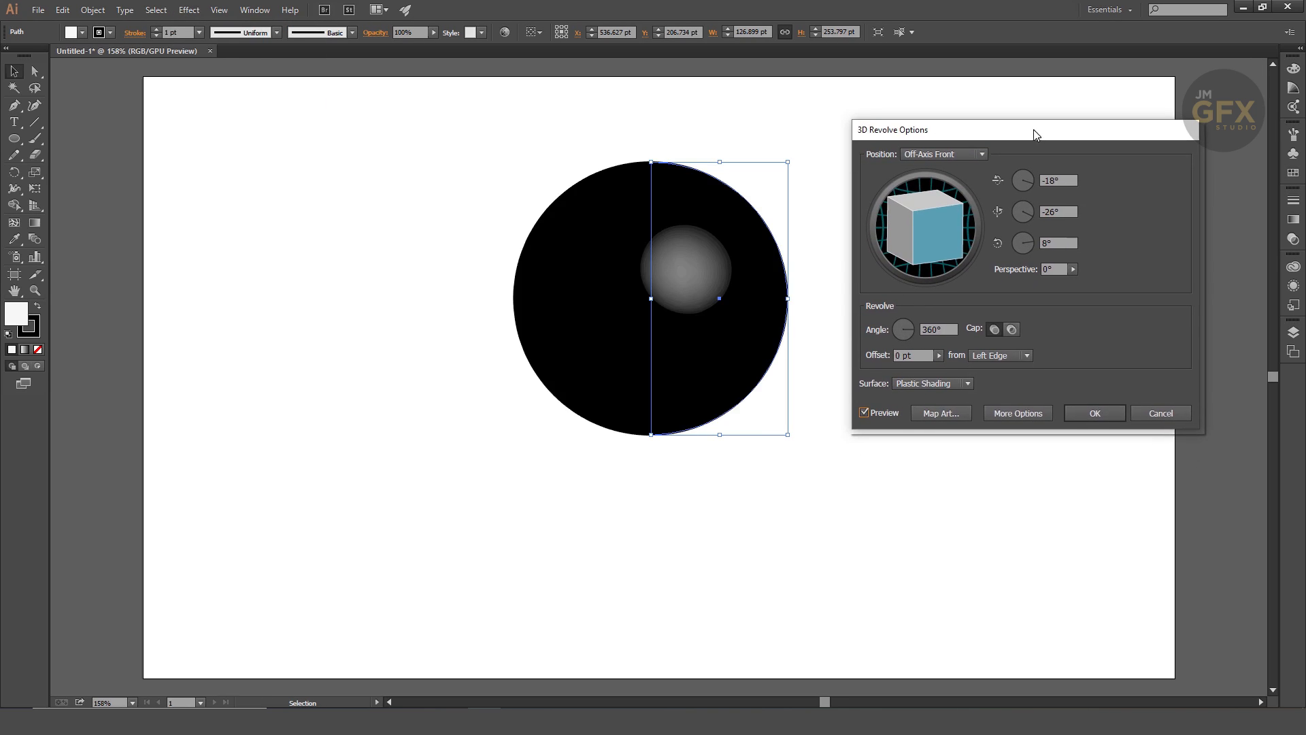
{"action": "left_click", "coordinate": [1025, 413]}
{"action": "left_click", "coordinate": [980, 155]}
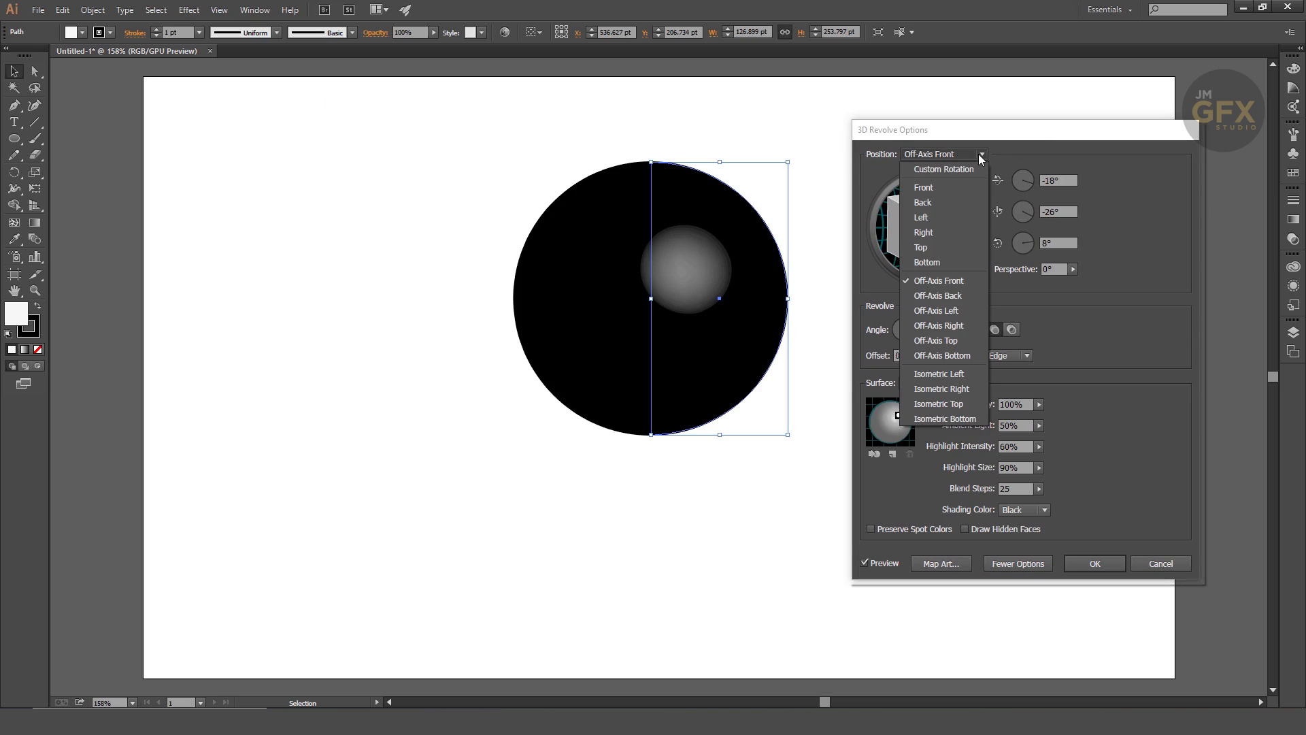
{"action": "left_click", "coordinate": [949, 187]}
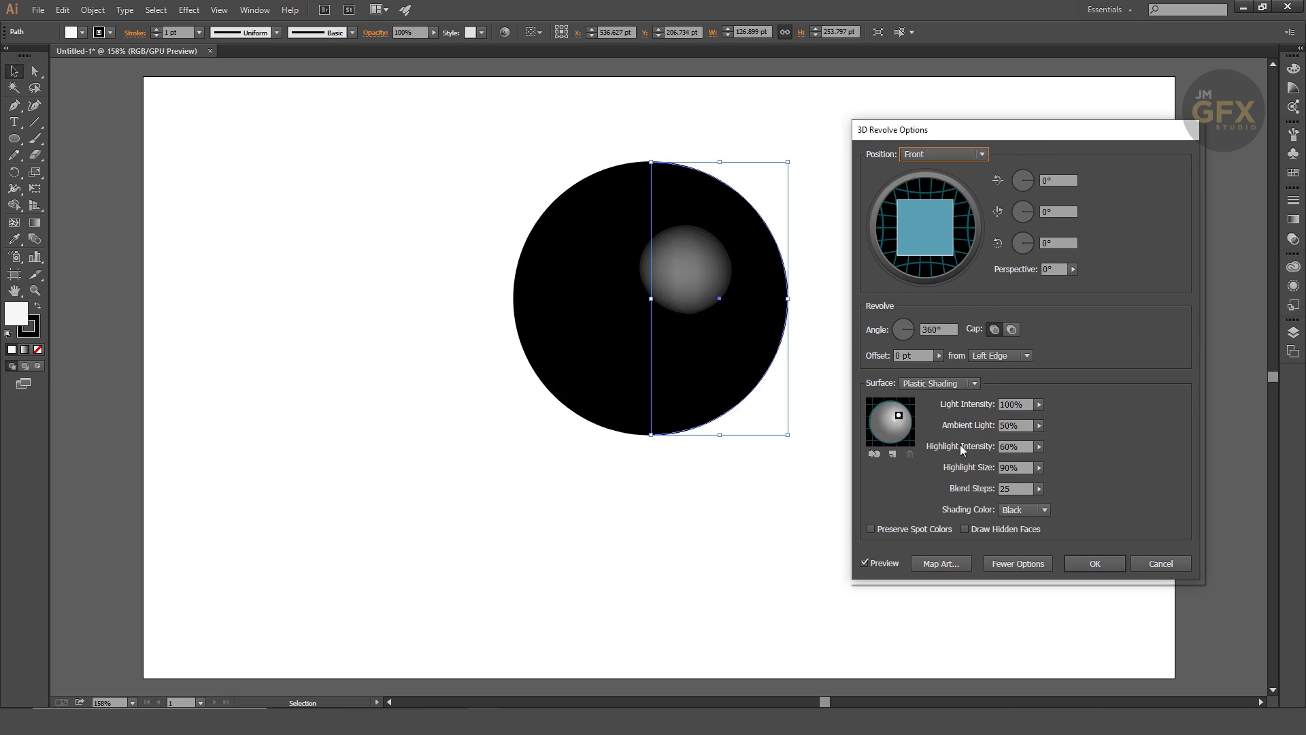
Open the revolve's art mapping, go to surface 4 of 6, and assign the Football symbol
{"action": "left_click", "coordinate": [946, 564]}
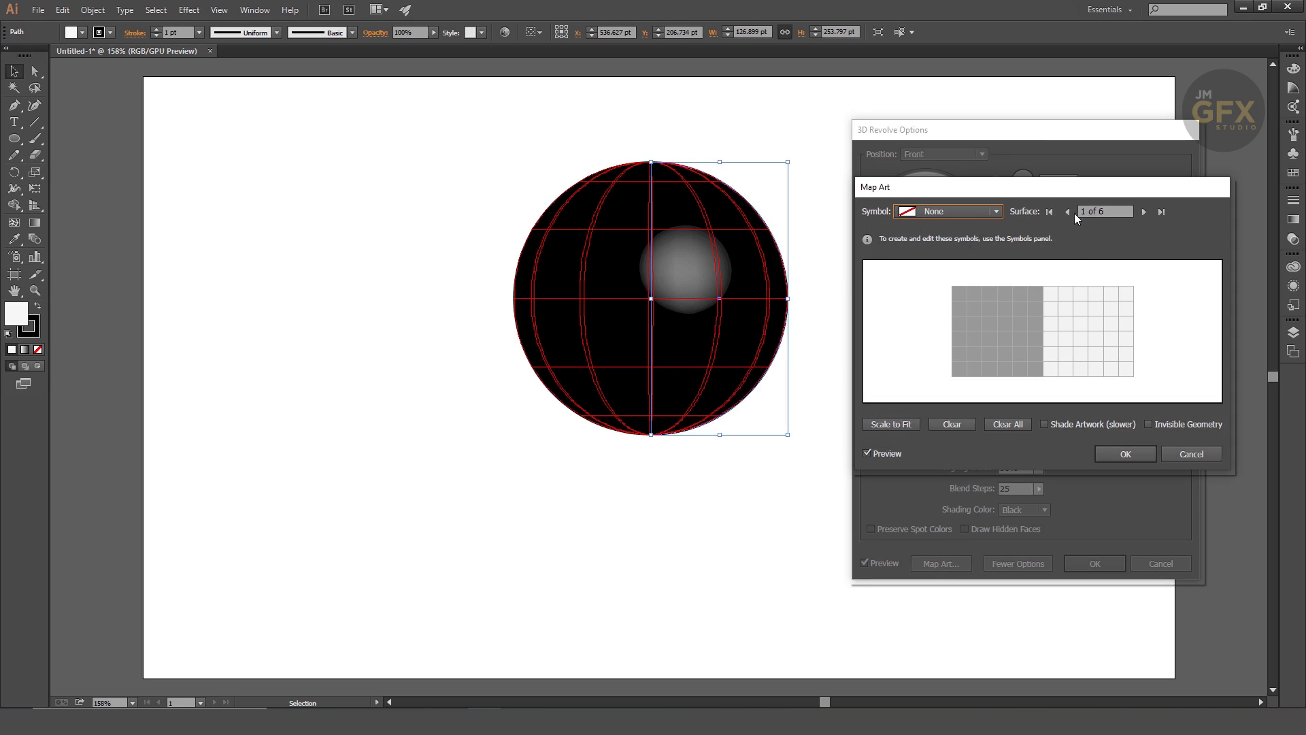
{"action": "left_click_drag", "start_coordinate": [1087, 192], "coordinate": [1069, 245]}
{"action": "left_click", "coordinate": [1126, 264]}
{"action": "left_click", "coordinate": [1127, 263]}
{"action": "left_click", "coordinate": [1127, 263]}
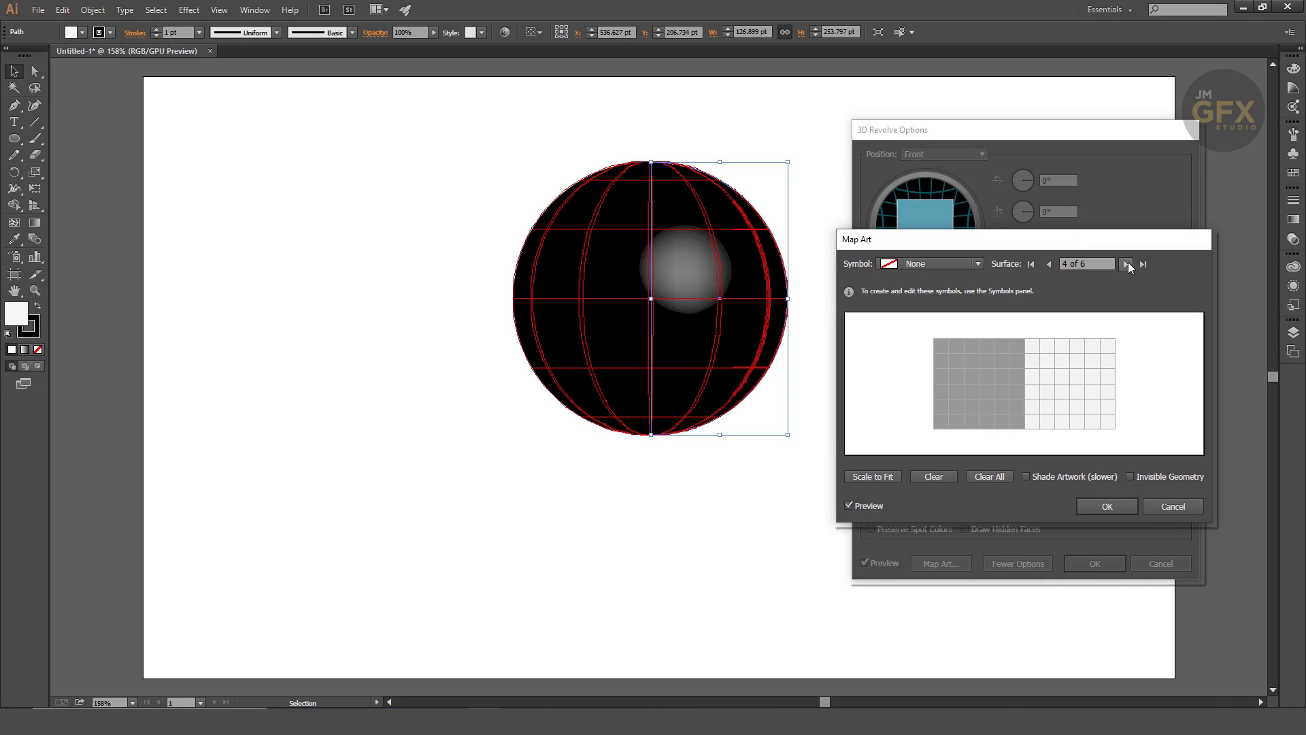
{"action": "left_click", "coordinate": [977, 264]}
{"action": "left_click", "coordinate": [925, 372]}
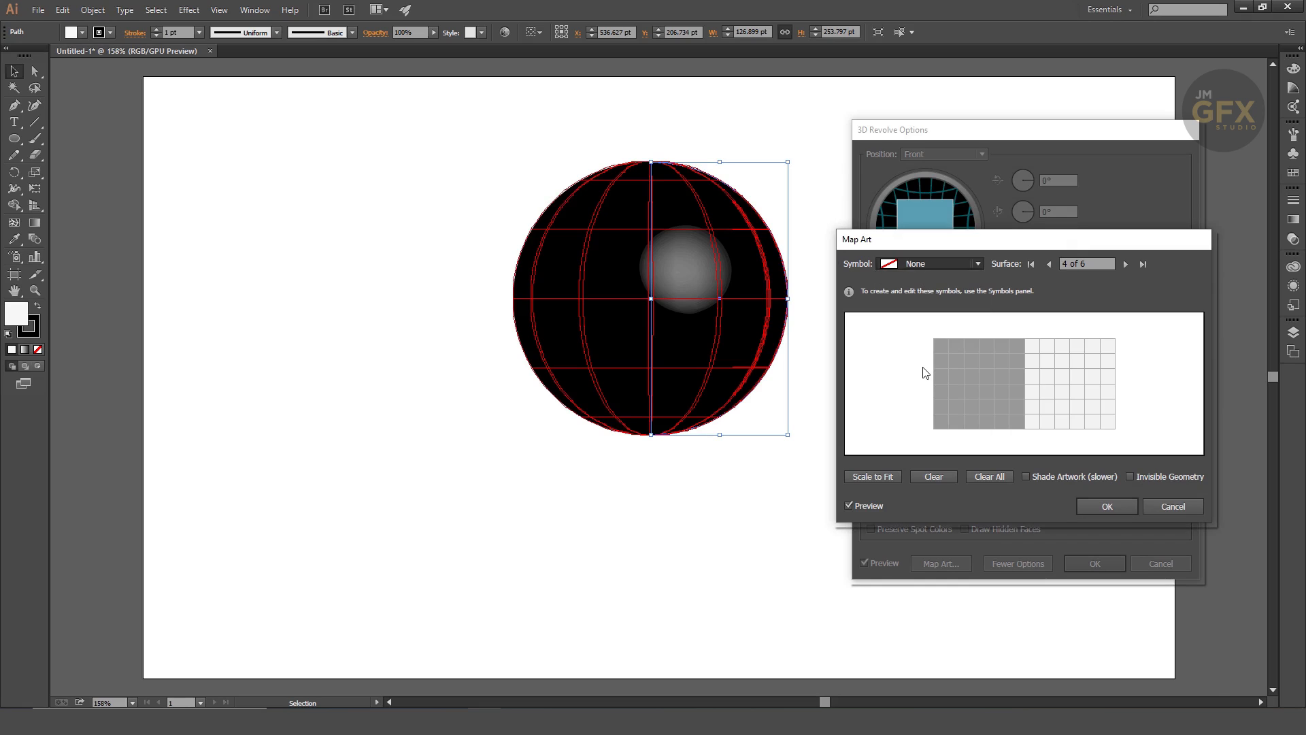
Position and scale the Football symbol over the visible surface with a black hexagon centred, and apply the mapping with shaded artwork
{"action": "left_click_drag", "start_coordinate": [1037, 384], "coordinate": [1080, 383]}
{"action": "left_click_drag", "start_coordinate": [1014, 438], "coordinate": [995, 457]}
{"action": "left_click_drag", "start_coordinate": [1119, 329], "coordinate": [1132, 324]}
{"action": "left_click_drag", "start_coordinate": [1094, 385], "coordinate": [1109, 382]}
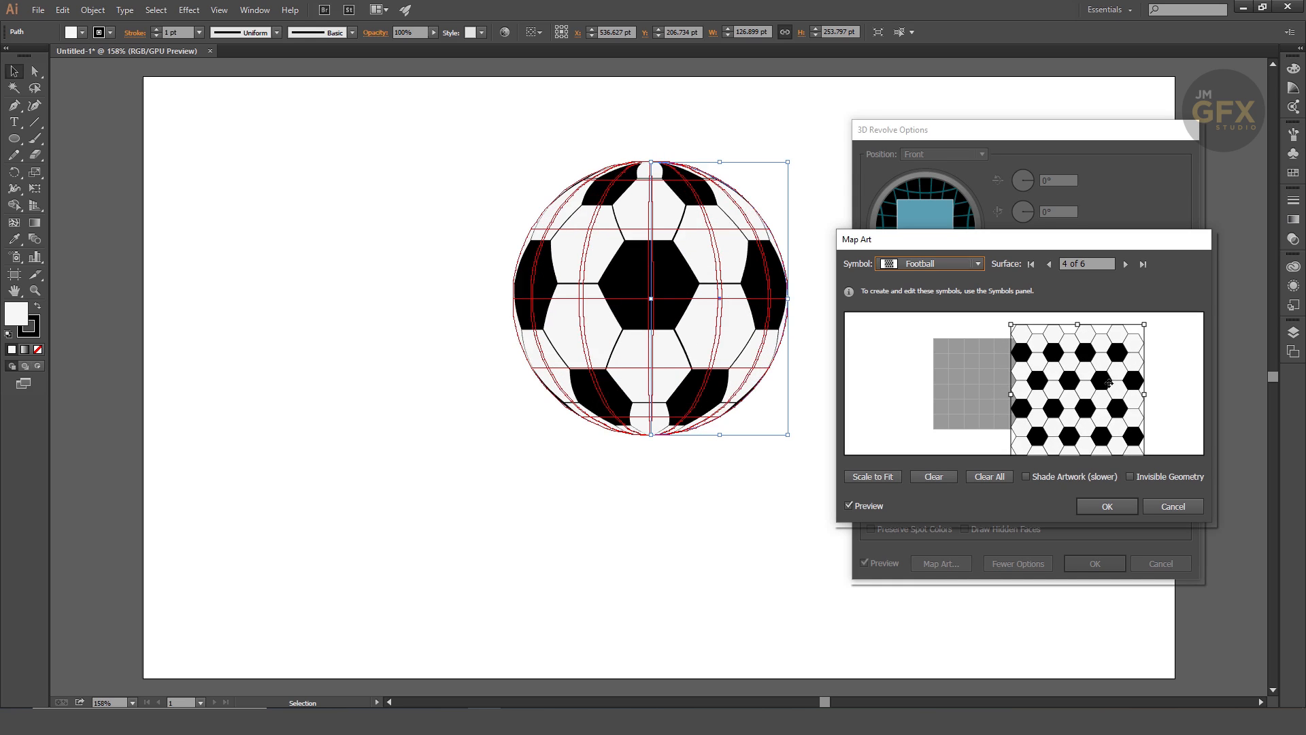
{"action": "left_click", "coordinate": [1026, 477]}
{"action": "left_click", "coordinate": [1104, 507]}
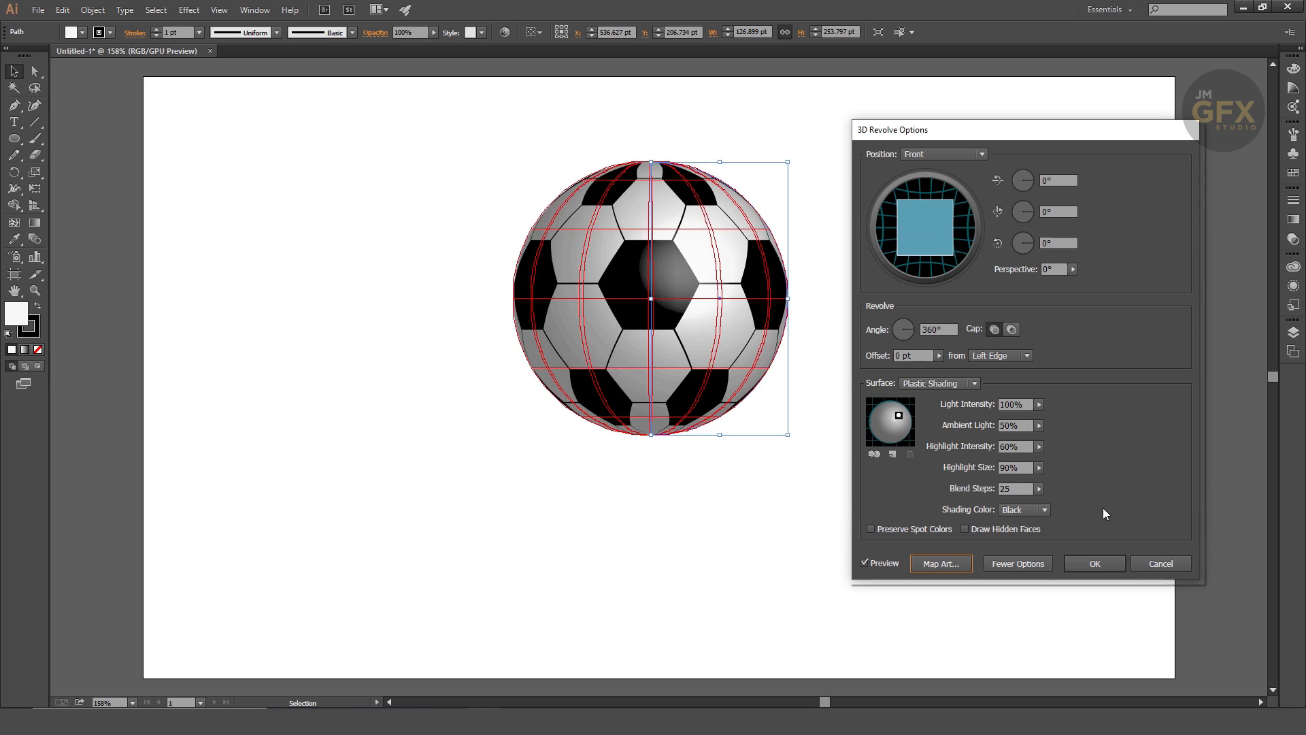
Set the ambient light to 75% and the surface to Diffuse Shading, and apply the revolve effect
{"action": "double_click", "coordinate": [1009, 425]}
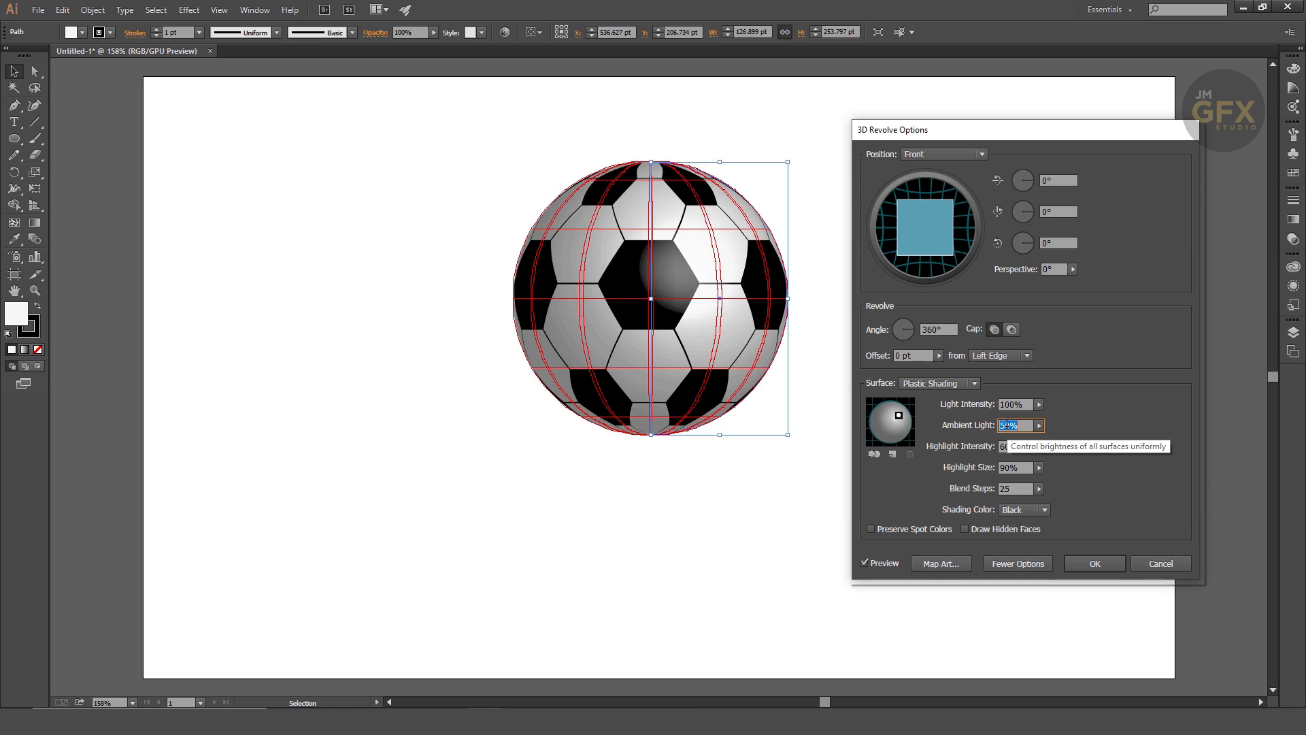
{"action": "type", "text": "75"}
{"action": "key", "text": "shift+Tab"}
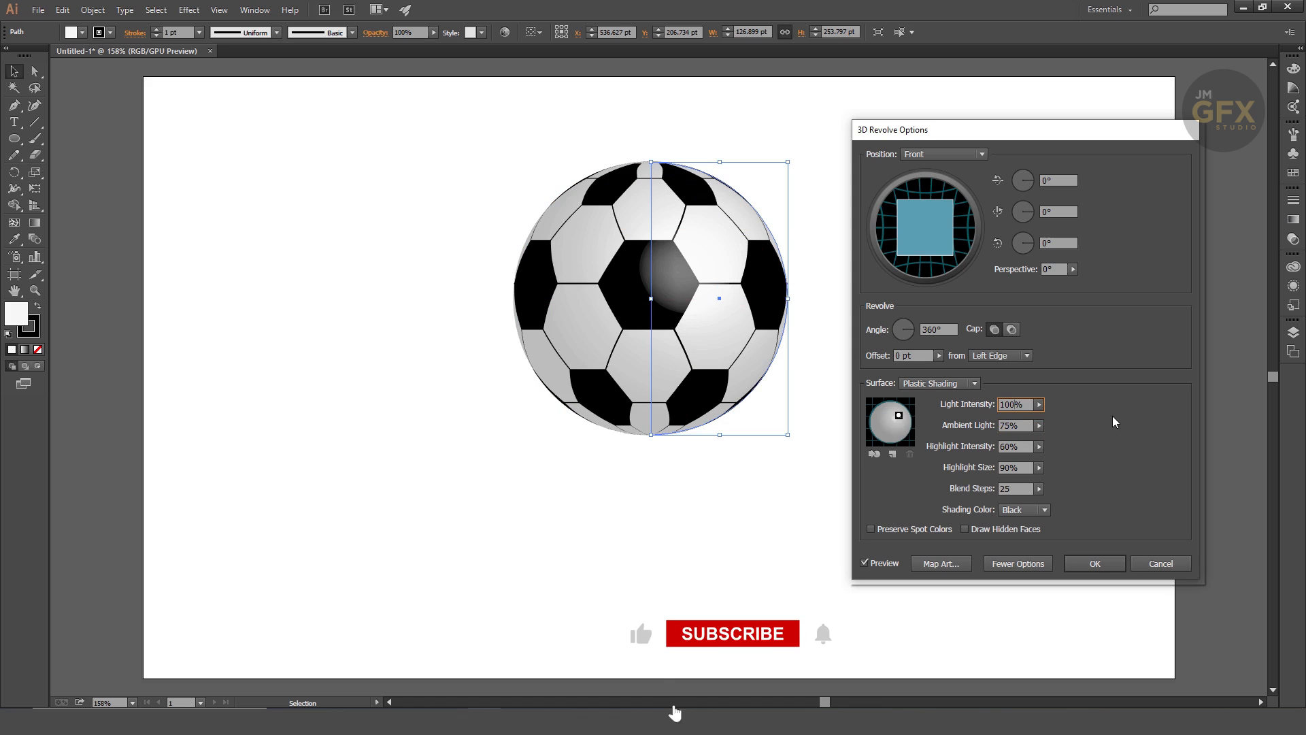
{"action": "left_click", "coordinate": [974, 384]}
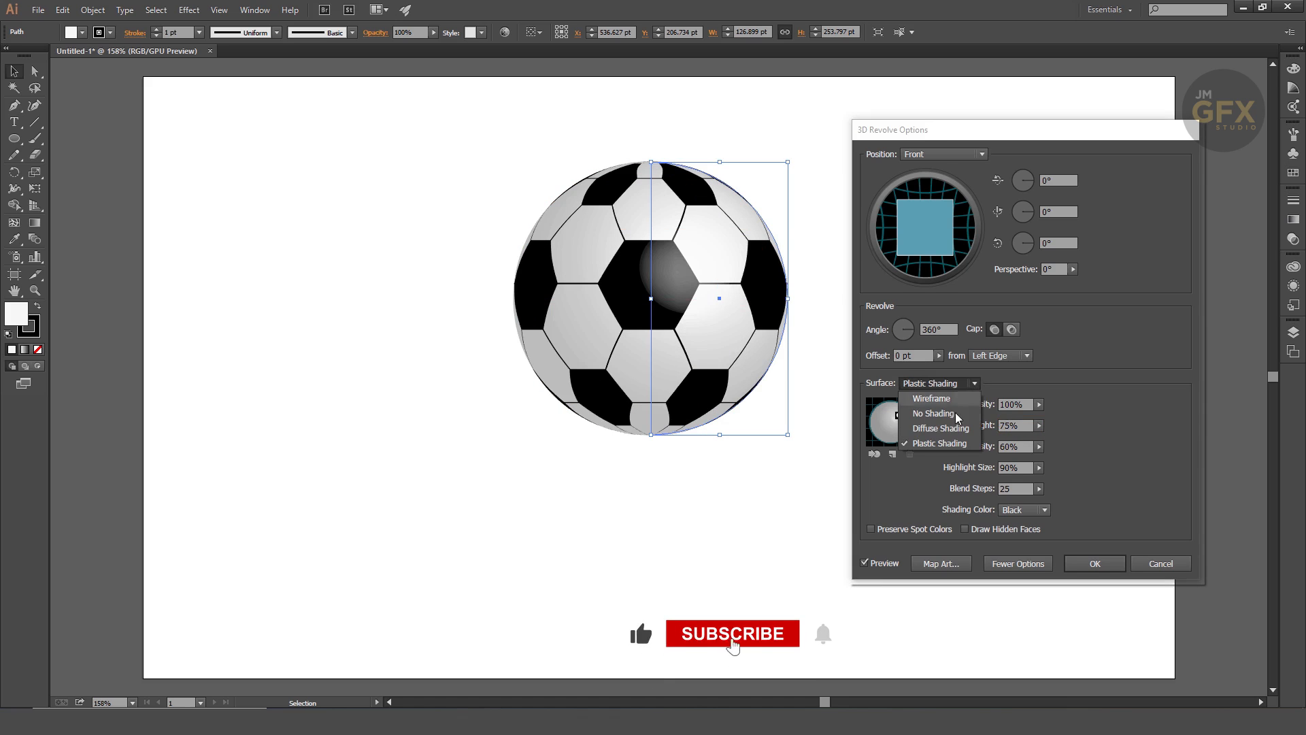
{"action": "left_click", "coordinate": [964, 427]}
{"action": "left_click", "coordinate": [1092, 563]}
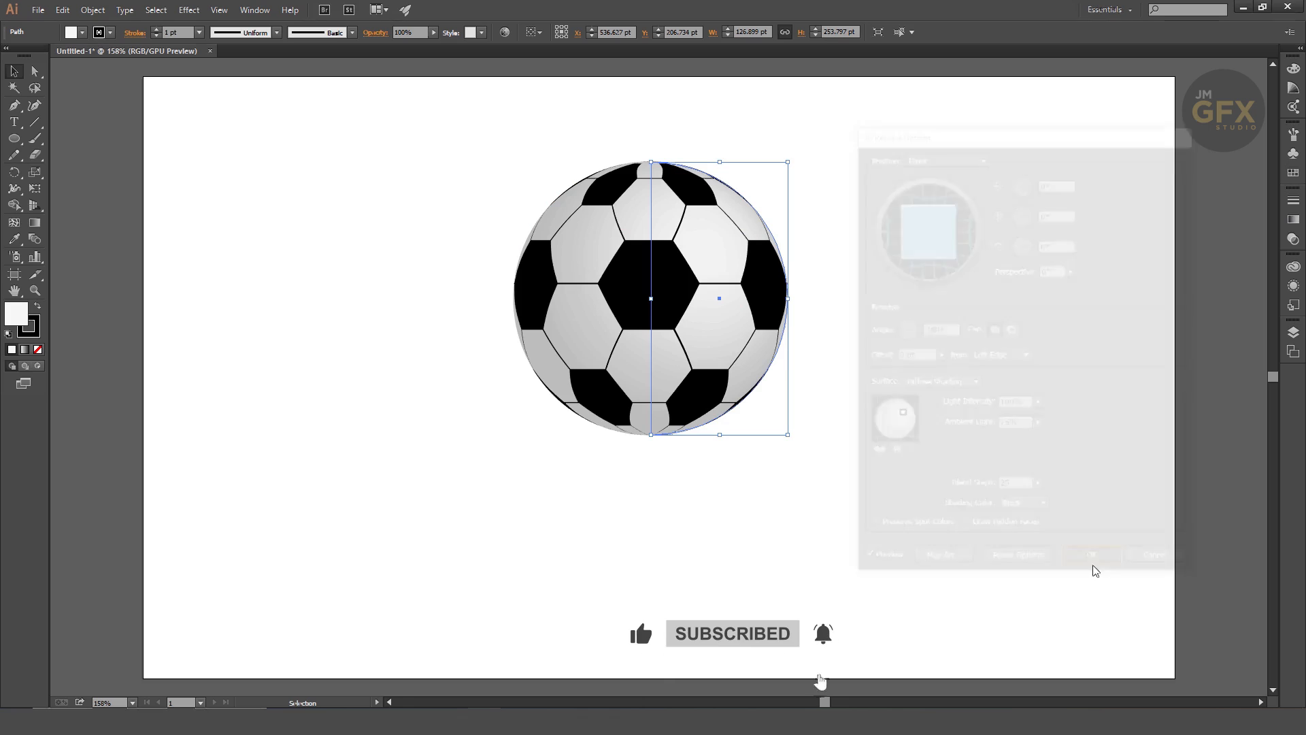
{"action": "left_click", "coordinate": [1051, 518]}
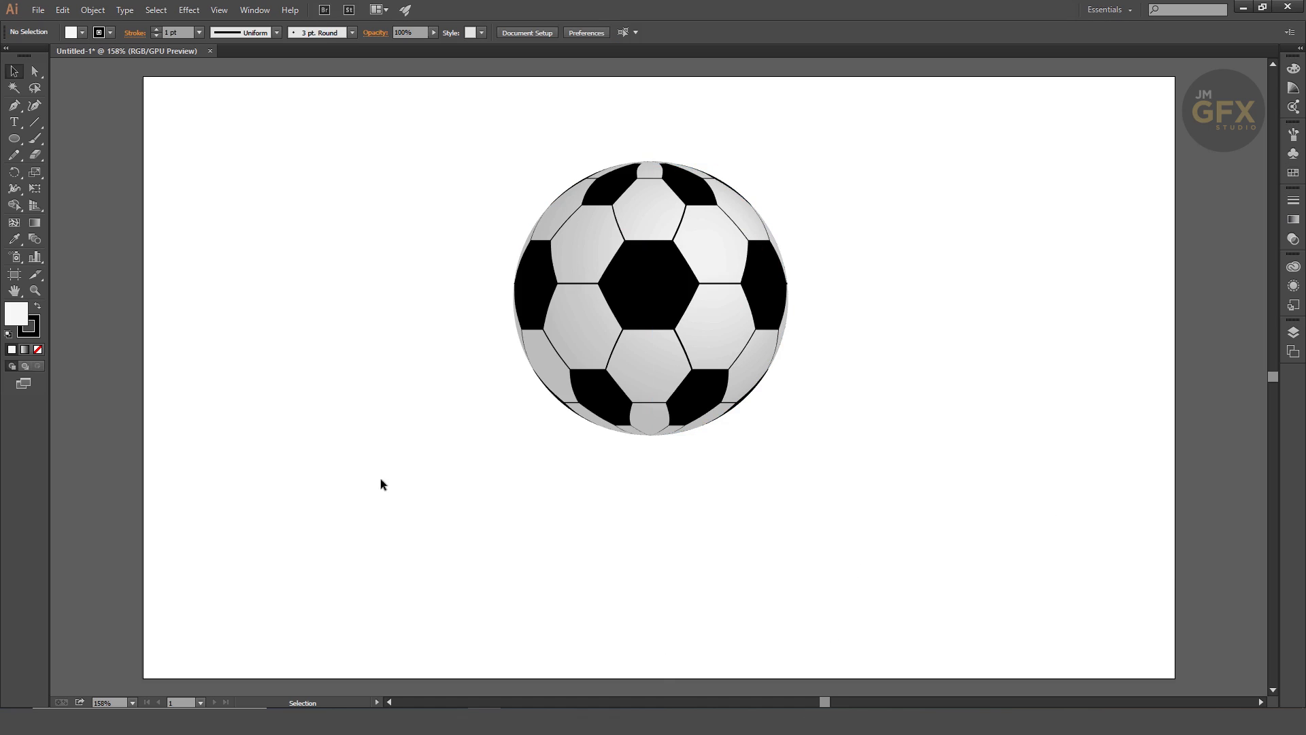
Add the text FIFA below the ball and enlarge it
{"action": "key", "text": "t"}
{"action": "left_click", "coordinate": [464, 505]}
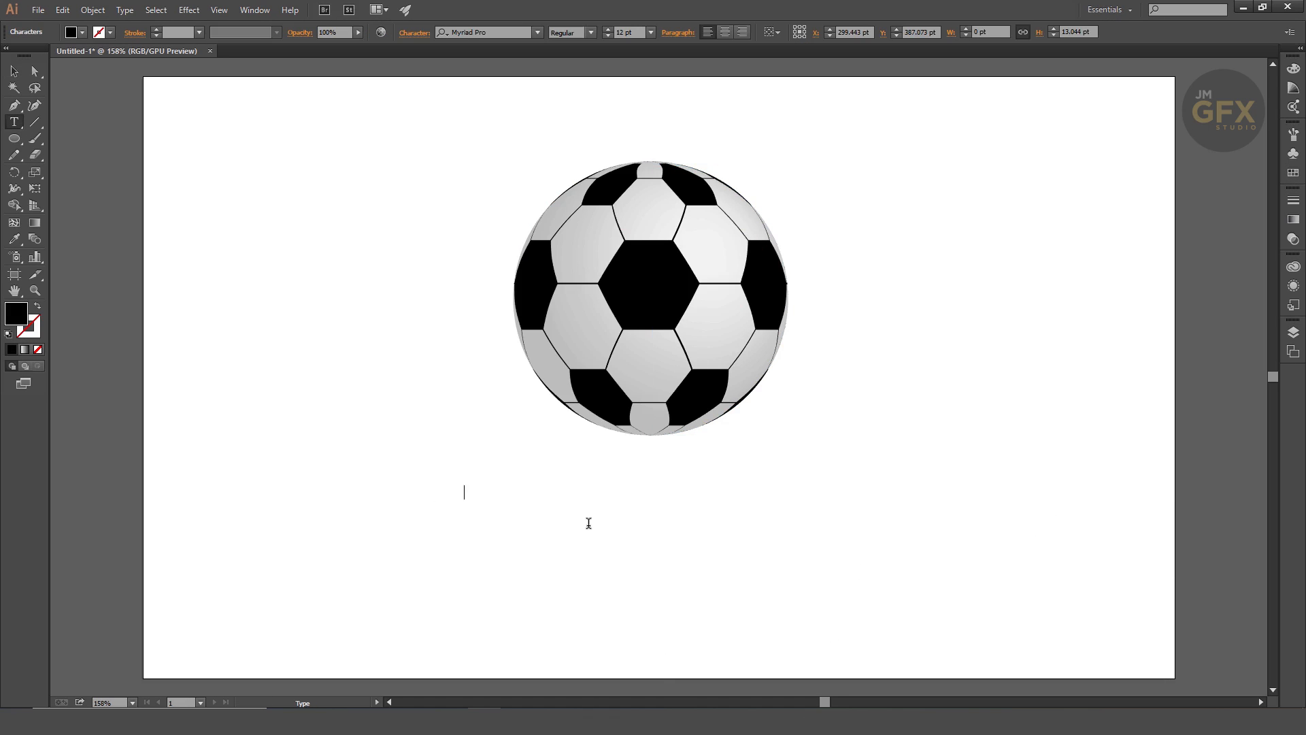
{"action": "left_click", "coordinate": [14, 71]}
{"action": "left_click_drag", "start_coordinate": [488, 499], "coordinate": [714, 640]}
Move the ball to the artboard's left half and arrange the FIFA text beside it, scaled to about 205 pt
{"action": "left_click_drag", "start_coordinate": [693, 570], "coordinate": [1006, 505]}
{"action": "left_click_drag", "start_coordinate": [766, 341], "coordinate": [555, 410]}
{"action": "left_click_drag", "start_coordinate": [800, 510], "coordinate": [728, 373]}
{"action": "left_click_drag", "start_coordinate": [723, 446], "coordinate": [657, 492]}
Set the FIFA text's font to Arial Black and move the text closer to the ball
{"action": "left_click", "coordinate": [494, 31]}
{"action": "type", "text": "arial"}
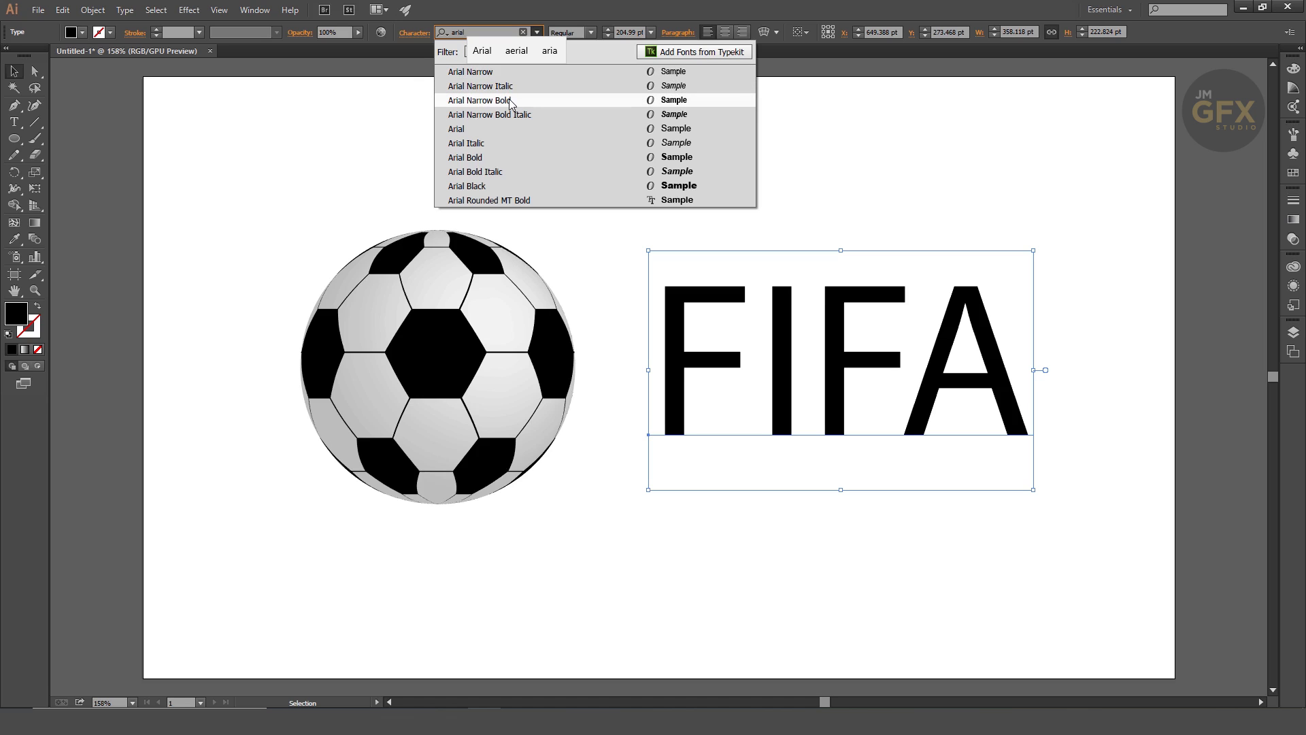
{"action": "left_click", "coordinate": [505, 186]}
{"action": "left_click_drag", "start_coordinate": [944, 364], "coordinate": [899, 365]}
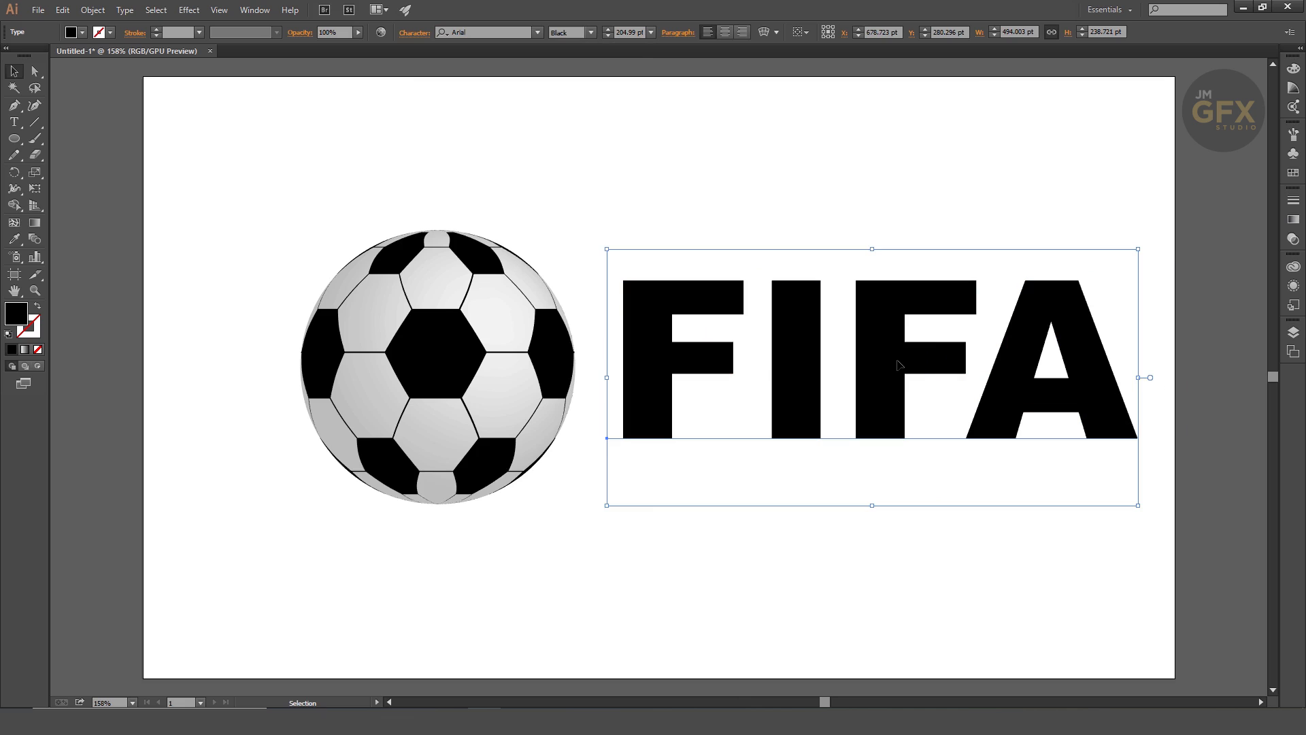
Tighten the tracking of the FIFA text to -61
{"action": "left_click", "coordinate": [256, 10]}
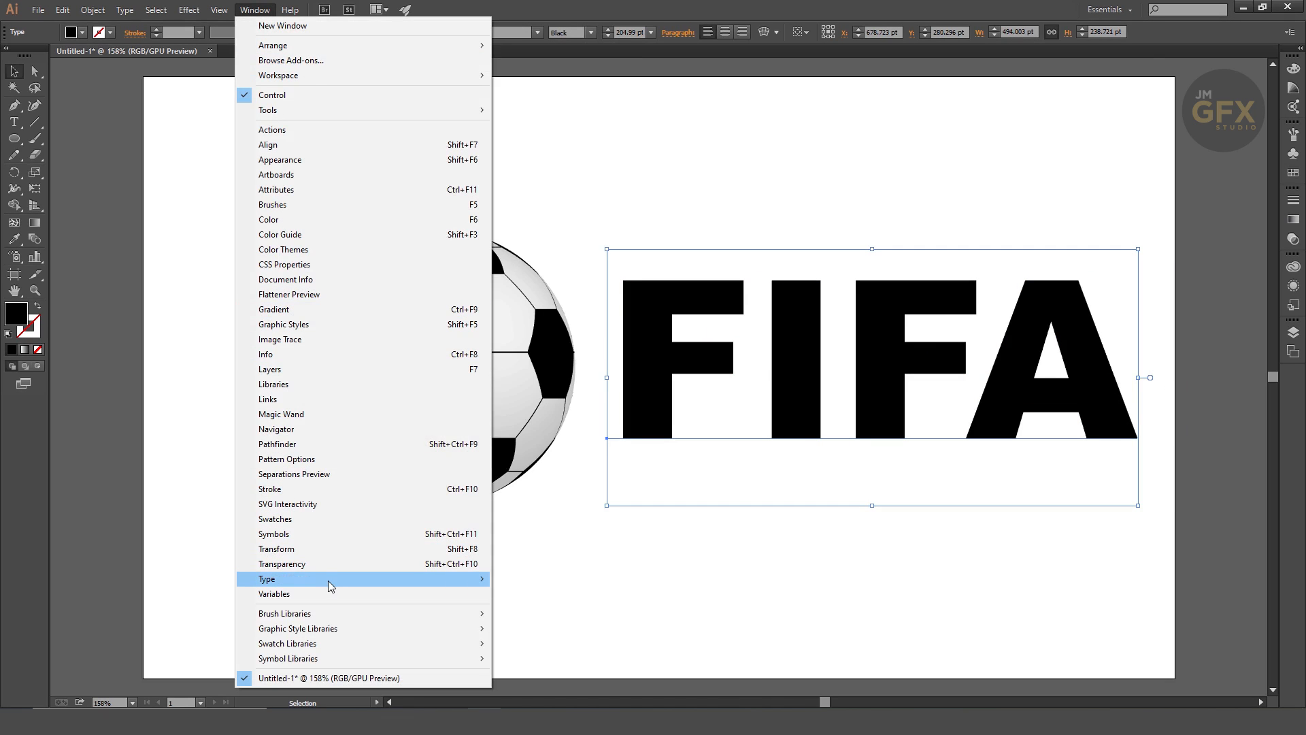
{"action": "mouse_move", "coordinate": [327, 579]}
{"action": "left_click", "coordinate": [547, 581]}
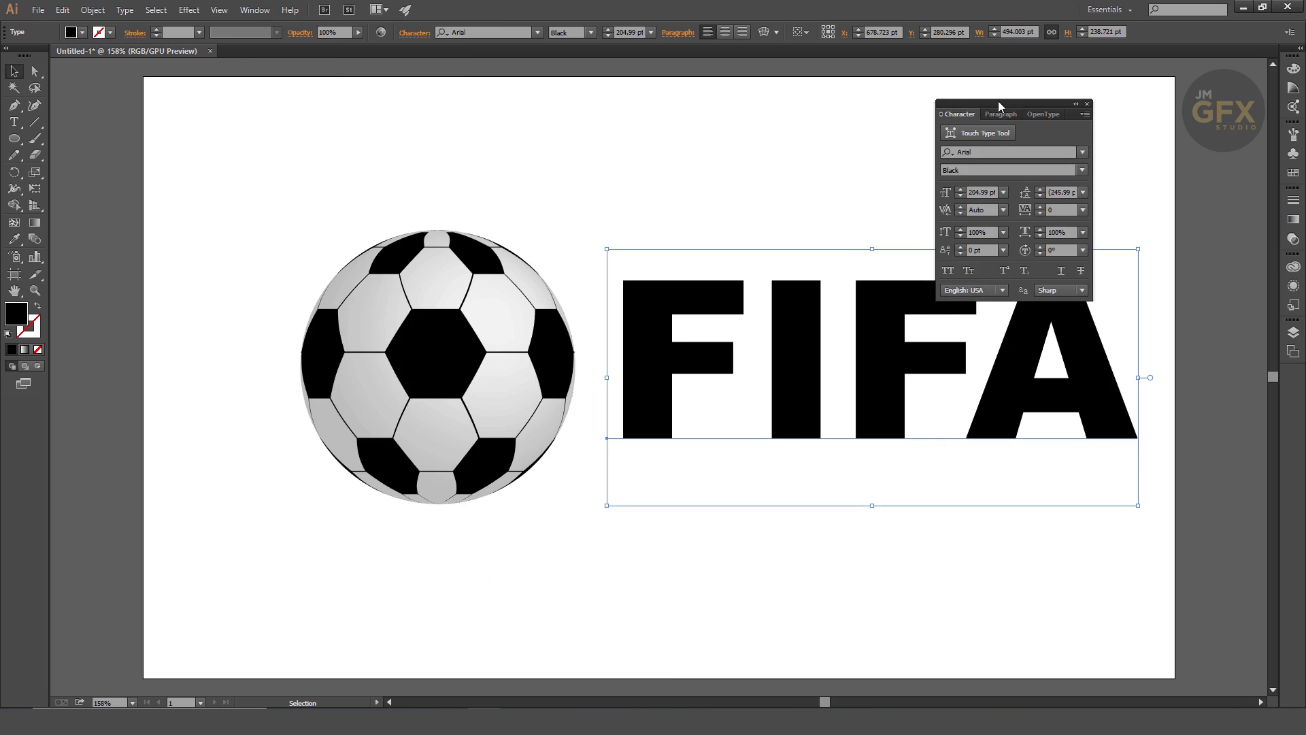
{"action": "left_click_drag", "start_coordinate": [999, 107], "coordinate": [969, 74]}
{"action": "left_click", "coordinate": [1032, 177]}
{"action": "type", "text": "-3"}
{"action": "key", "text": "Return"}
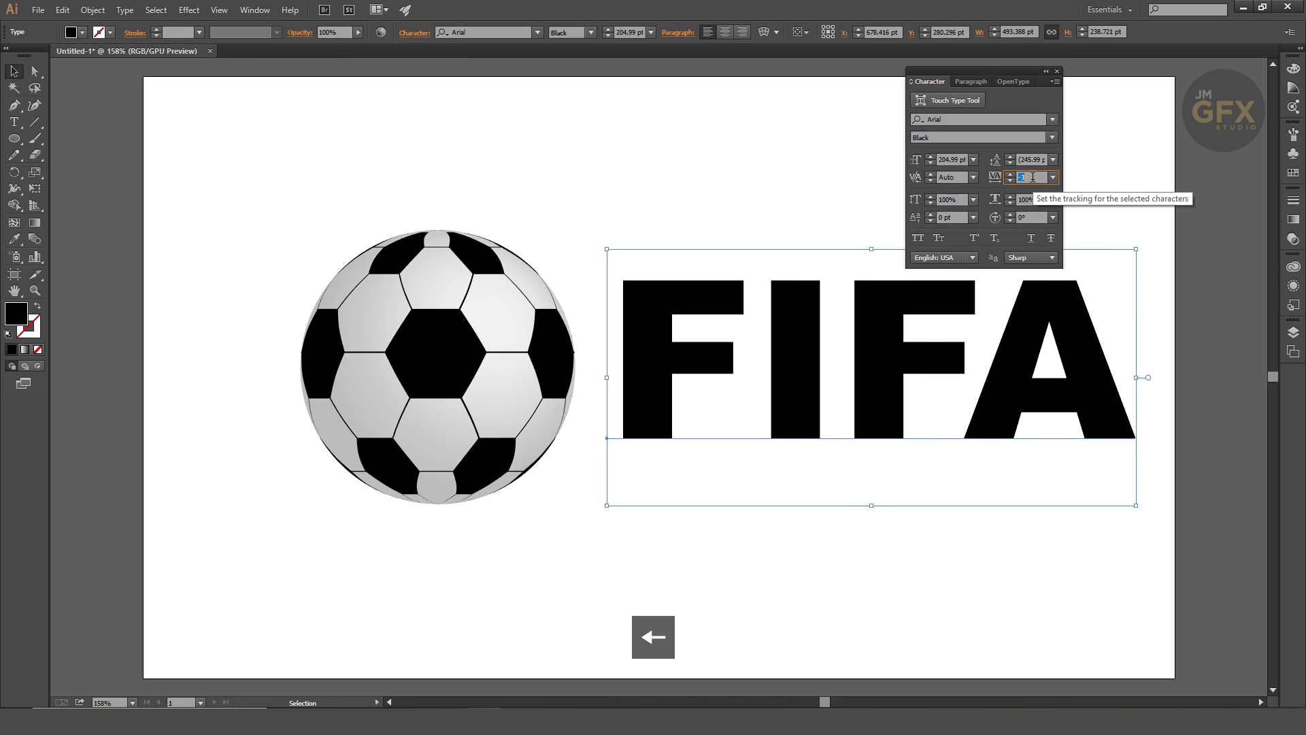
{"action": "key", "text": "Down"}
{"action": "key", "text": "Down"}
{"action": "key", "text": "Down"}
{"action": "key", "text": "Down"}
{"action": "key", "text": "Down"}
{"action": "key", "text": "Down"}
{"action": "key", "text": "Down"}
{"action": "key", "text": "Down"}
{"action": "key", "text": "Down"}
{"action": "key", "text": "Down"}
{"action": "key", "text": "Down"}
{"action": "key", "text": "Down"}
{"action": "key", "text": "Down"}
{"action": "key", "text": "Down"}
{"action": "key", "text": "Down"}
{"action": "key", "text": "Down"}
{"action": "key", "text": "Down"}
{"action": "key", "text": "Down"}
{"action": "key", "text": "Down"}
{"action": "key", "text": "Down"}
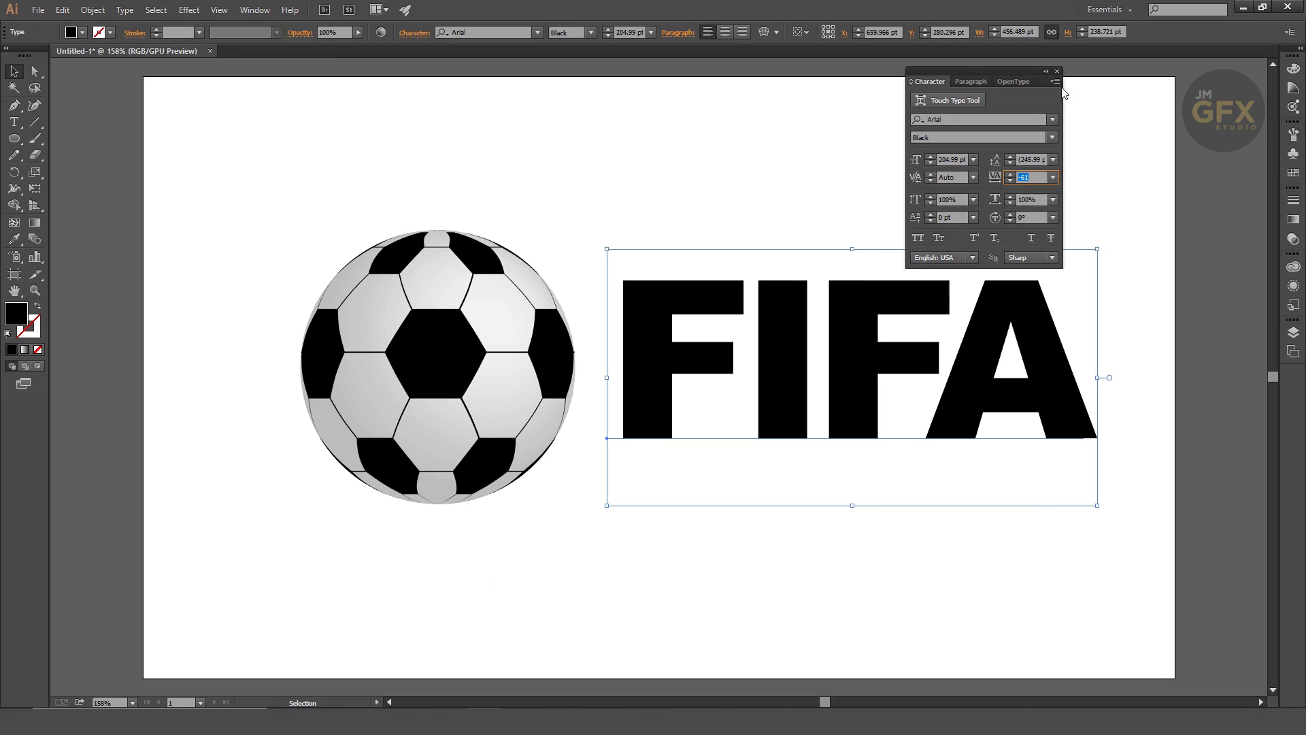
{"action": "left_click", "coordinate": [1057, 71]}
Convert the FIFA text to outlines and deselect it
{"action": "right_click", "coordinate": [1002, 312]}
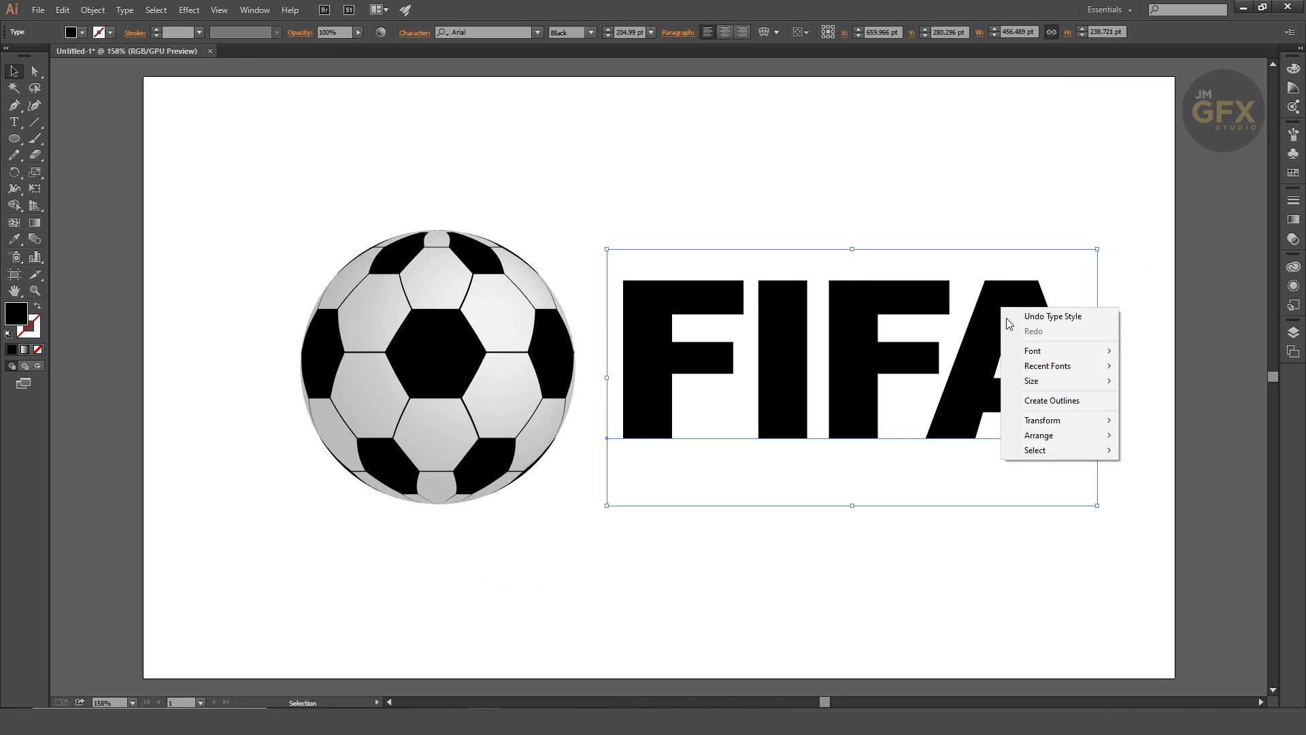
{"action": "left_click", "coordinate": [1047, 401]}
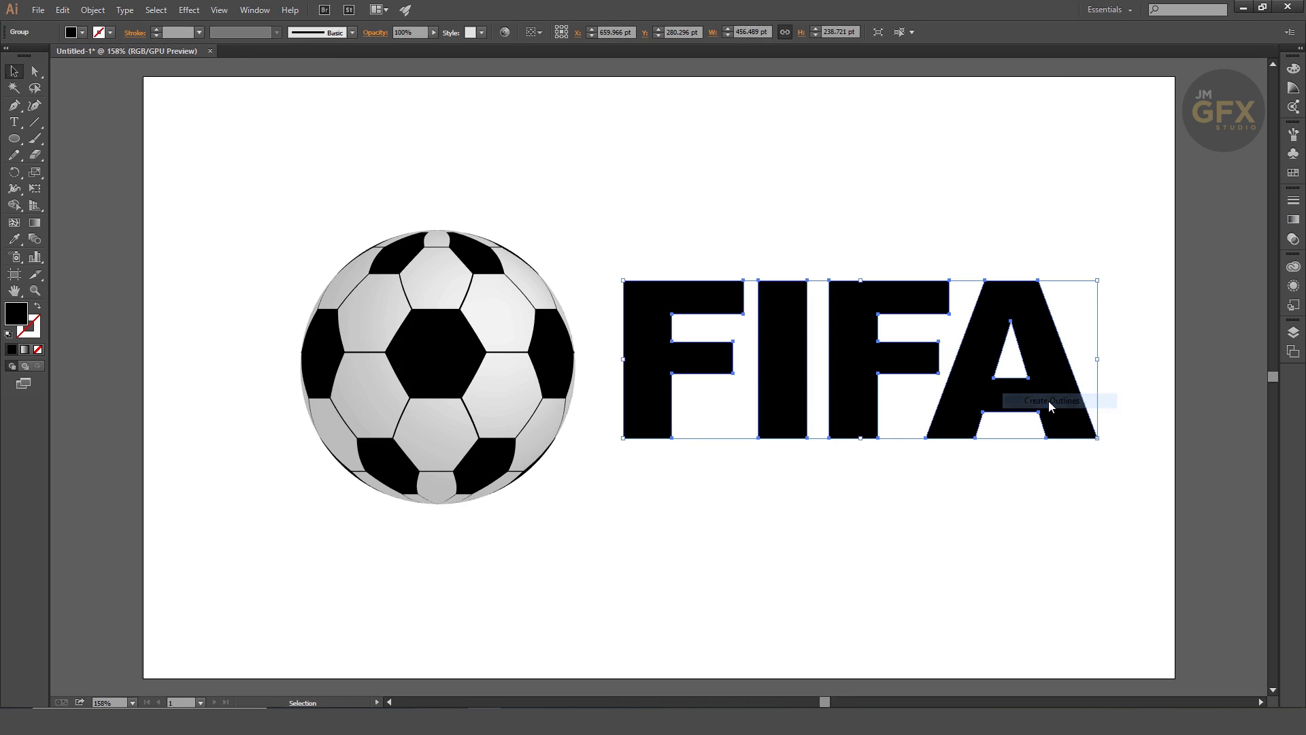
{"action": "left_click", "coordinate": [1131, 358]}
Draw a diagonal line along the A's left slanted edge and place parallel copies across the arm ends of both F letters
{"action": "left_click", "coordinate": [35, 121]}
{"action": "left_click_drag", "start_coordinate": [930, 439], "coordinate": [1021, 185]}
{"action": "left_click", "coordinate": [14, 70]}
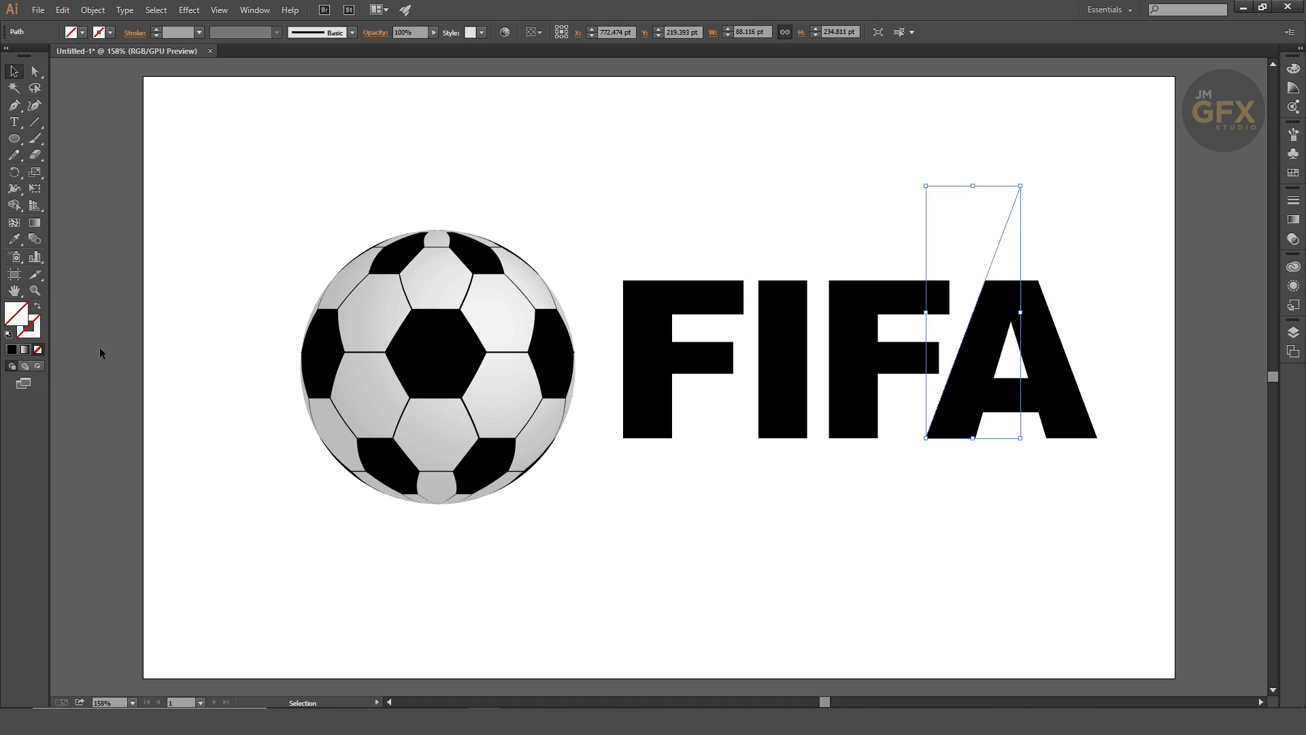
{"action": "left_click", "coordinate": [9, 333]}
{"action": "left_click_drag", "start_coordinate": [995, 255], "coordinate": [751, 256]}
{"action": "left_click", "coordinate": [811, 207]}
Cut the arm ends of both F letters along the diagonal lines with the Shape Builder tool, removing the outer pieces and line ends
{"action": "left_click_drag", "start_coordinate": [1053, 446], "coordinate": [697, 226]}
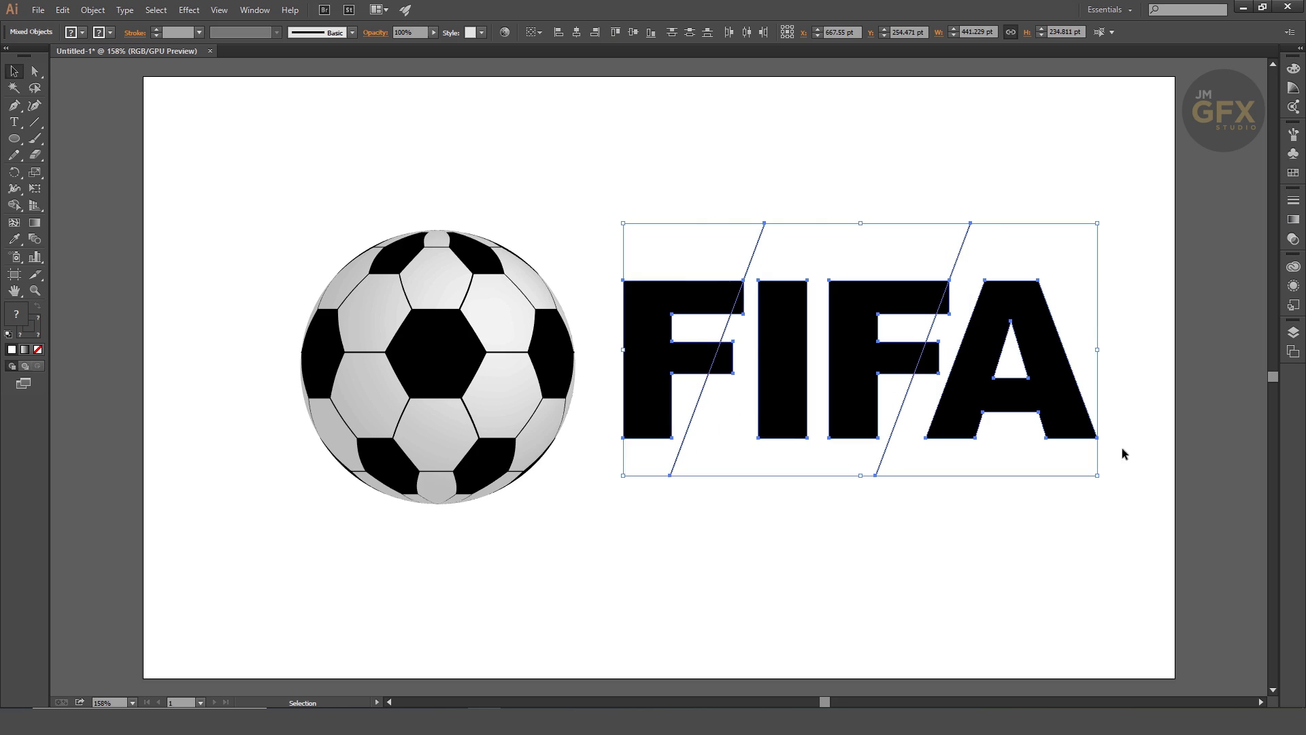
{"action": "left_click", "coordinate": [15, 205]}
{"action": "left_click", "coordinate": [751, 257], "text": "alt"}
{"action": "left_click", "coordinate": [724, 332], "text": "alt"}
{"action": "left_click", "coordinate": [726, 357], "text": "alt"}
{"action": "left_click", "coordinate": [700, 402], "text": "alt"}
{"action": "left_click", "coordinate": [902, 406], "text": "alt"}
{"action": "left_click", "coordinate": [926, 364], "text": "alt"}
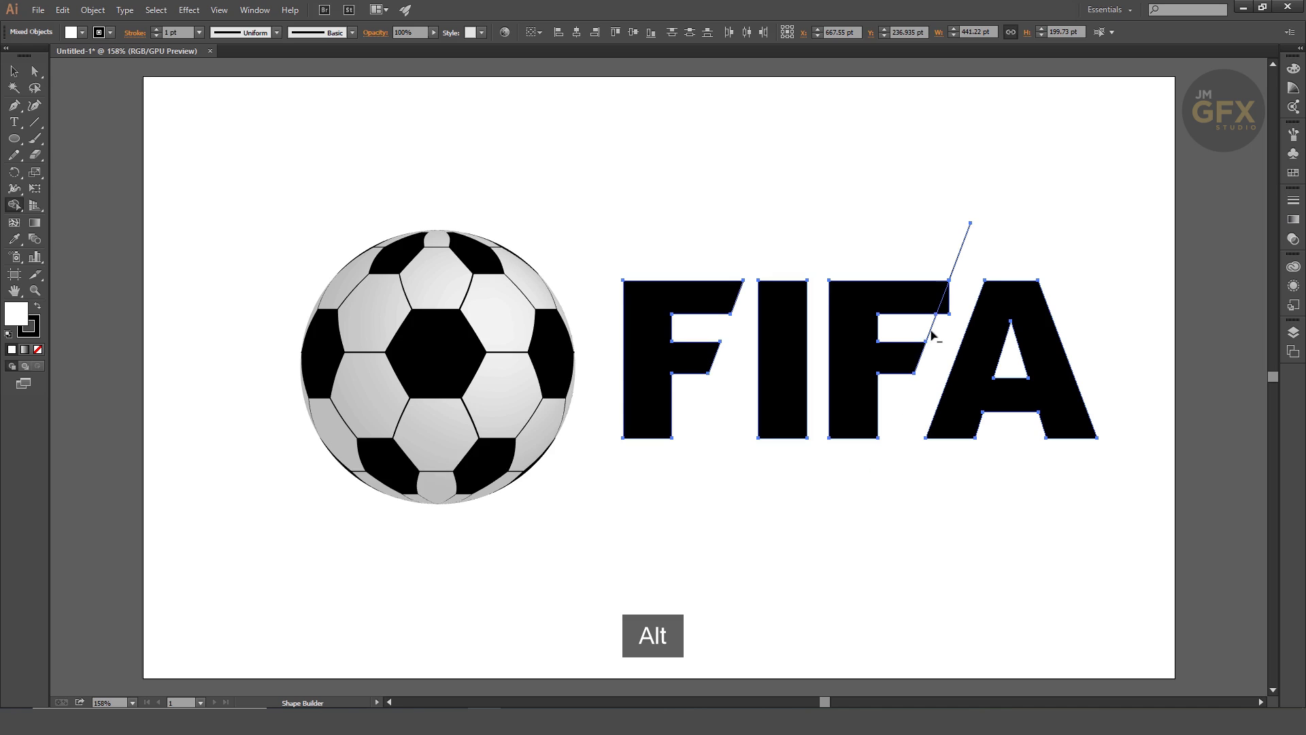
{"action": "left_click", "coordinate": [954, 270], "text": "alt"}
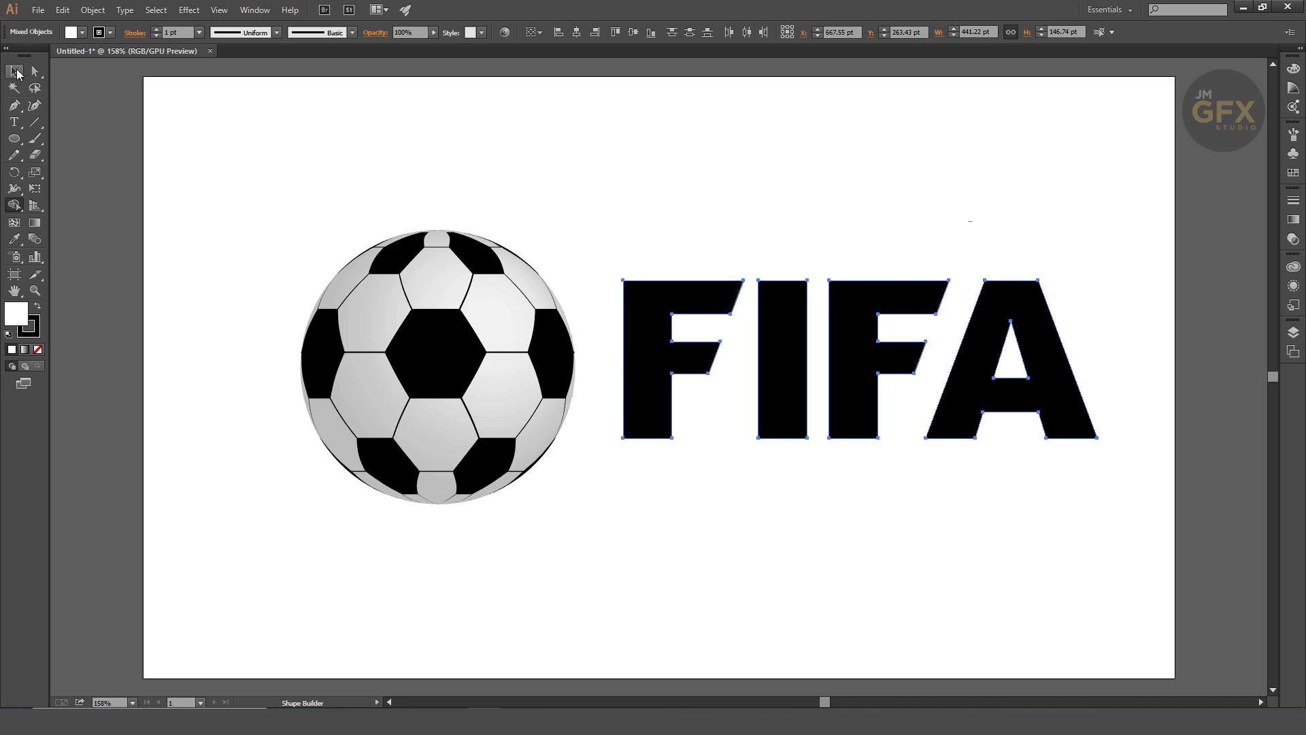
Move the FIFA letters down off the leftover diagonal line fragments and delete the fragments
{"action": "left_click", "coordinate": [15, 71]}
{"action": "left_click_drag", "start_coordinate": [687, 300], "coordinate": [687, 489]}
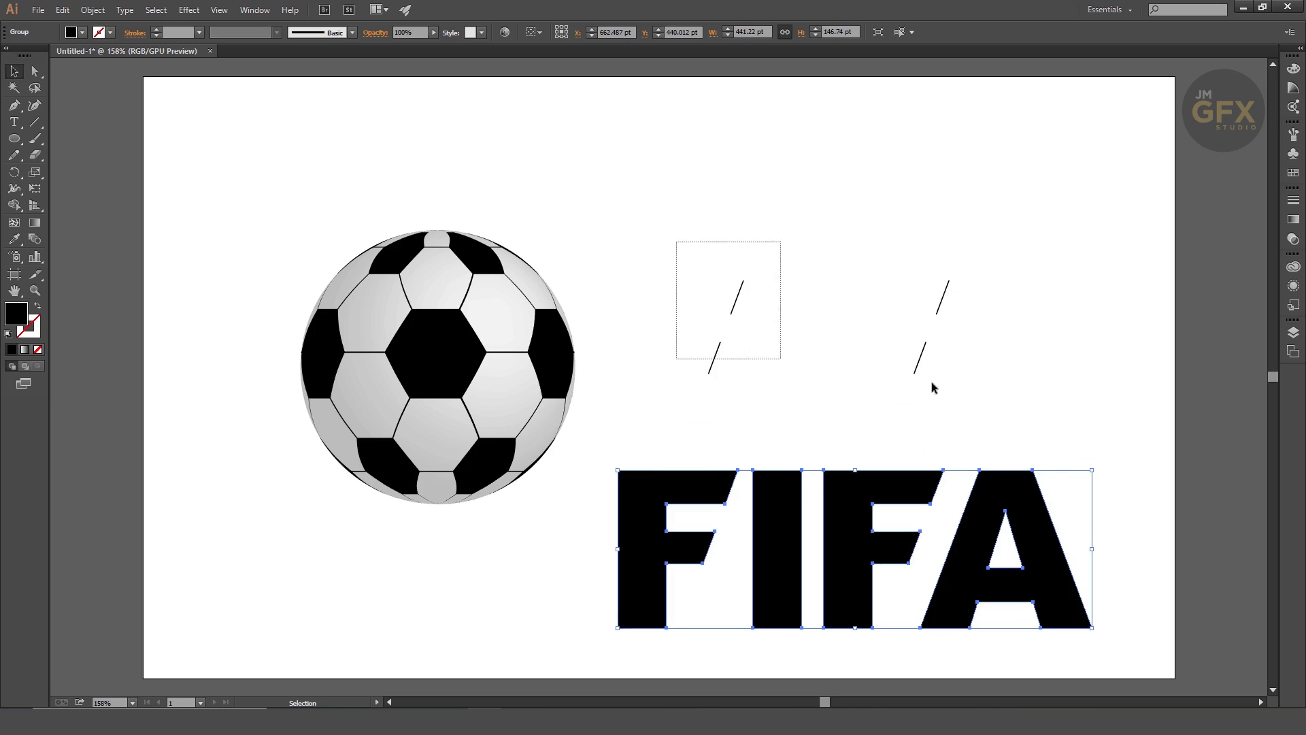
{"action": "left_click_drag", "start_coordinate": [691, 268], "coordinate": [1002, 389]}
{"action": "key", "text": "Delete"}
Move the ball to the artboard's upper centre and place the FIFA letters beneath it
{"action": "left_click_drag", "start_coordinate": [482, 368], "coordinate": [714, 268]}
{"action": "left_click_drag", "start_coordinate": [782, 491], "coordinate": [610, 453]}
{"action": "left_click_drag", "start_coordinate": [711, 468], "coordinate": [710, 495]}
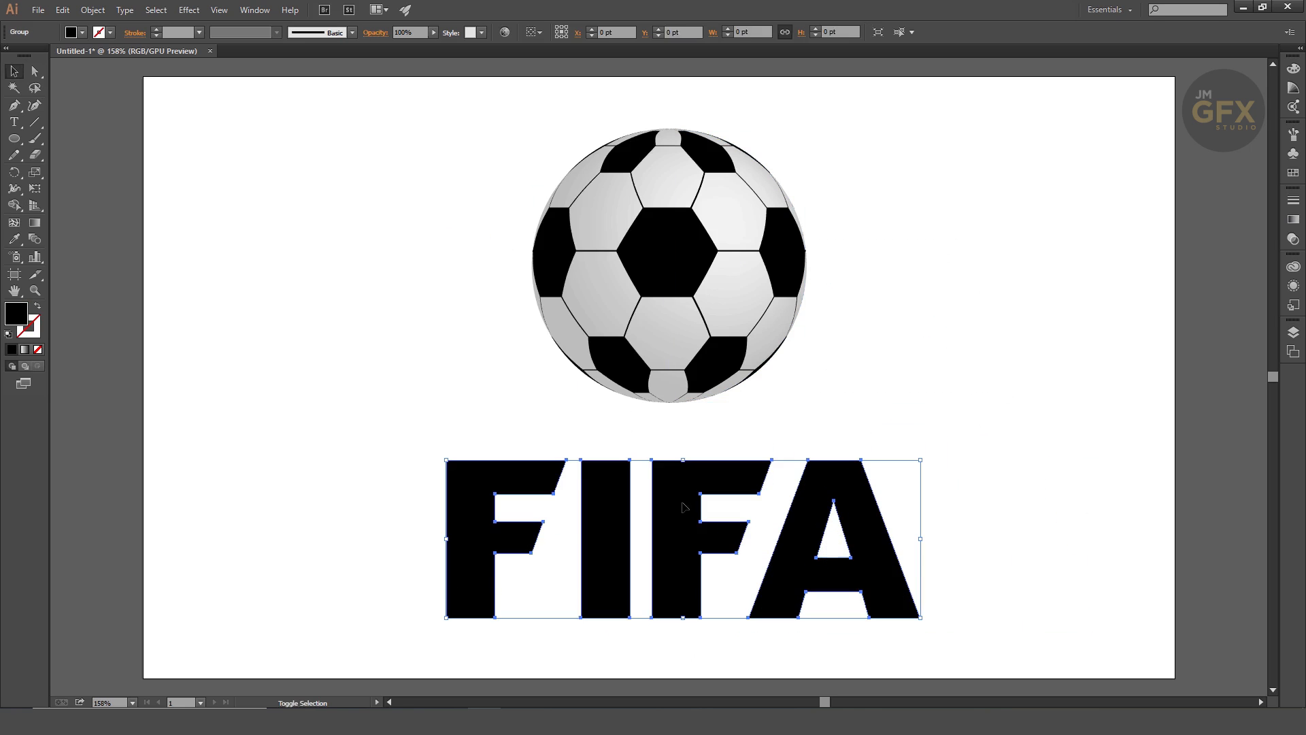
Draw a black circle about 283.5 pt in diameter around the ball and arrange it behind the ball
{"action": "left_click", "coordinate": [14, 138]}
{"action": "left_click_drag", "start_coordinate": [671, 265], "coordinate": [824, 402]}
{"action": "left_click", "coordinate": [15, 70]}
{"action": "right_click", "coordinate": [681, 210]}
{"action": "mouse_move", "coordinate": [750, 407]}
{"action": "left_click", "coordinate": [860, 449]}
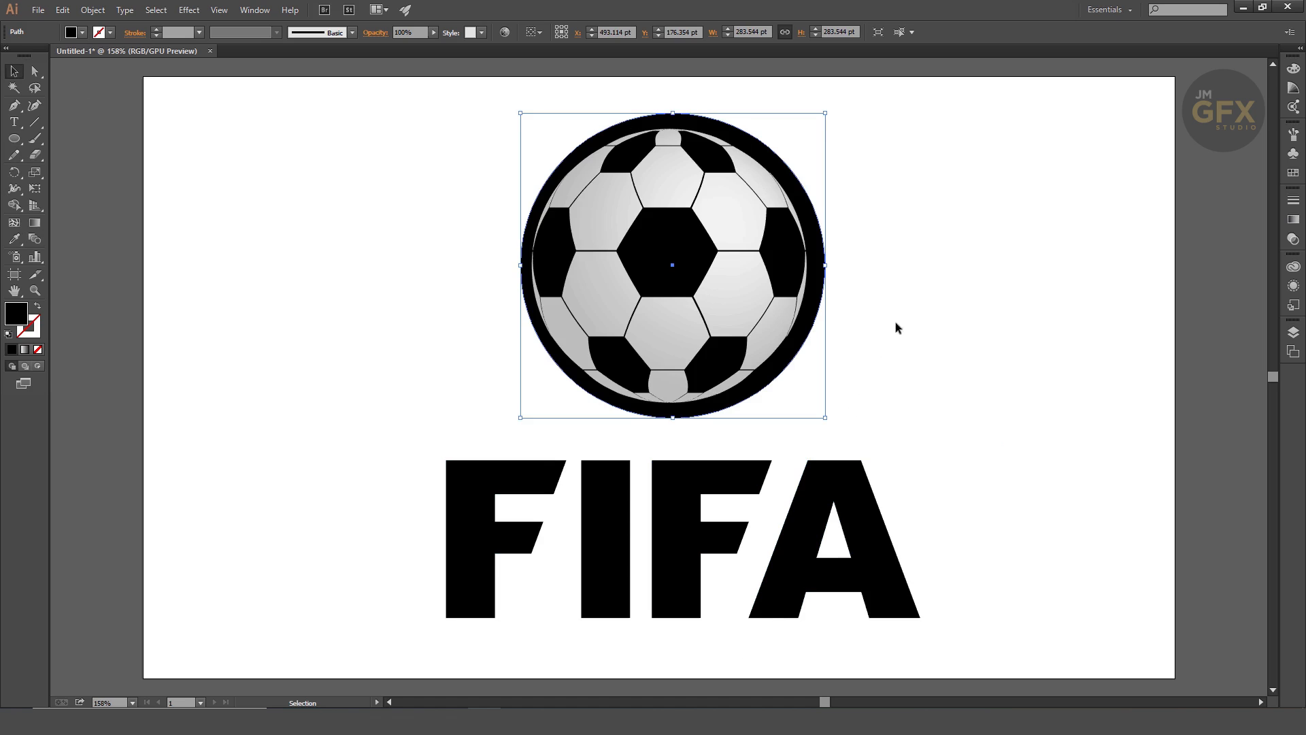
Shift the black circle slightly left to centre it horizontally on the ball
{"action": "left_click", "coordinate": [733, 255], "text": "shift"}
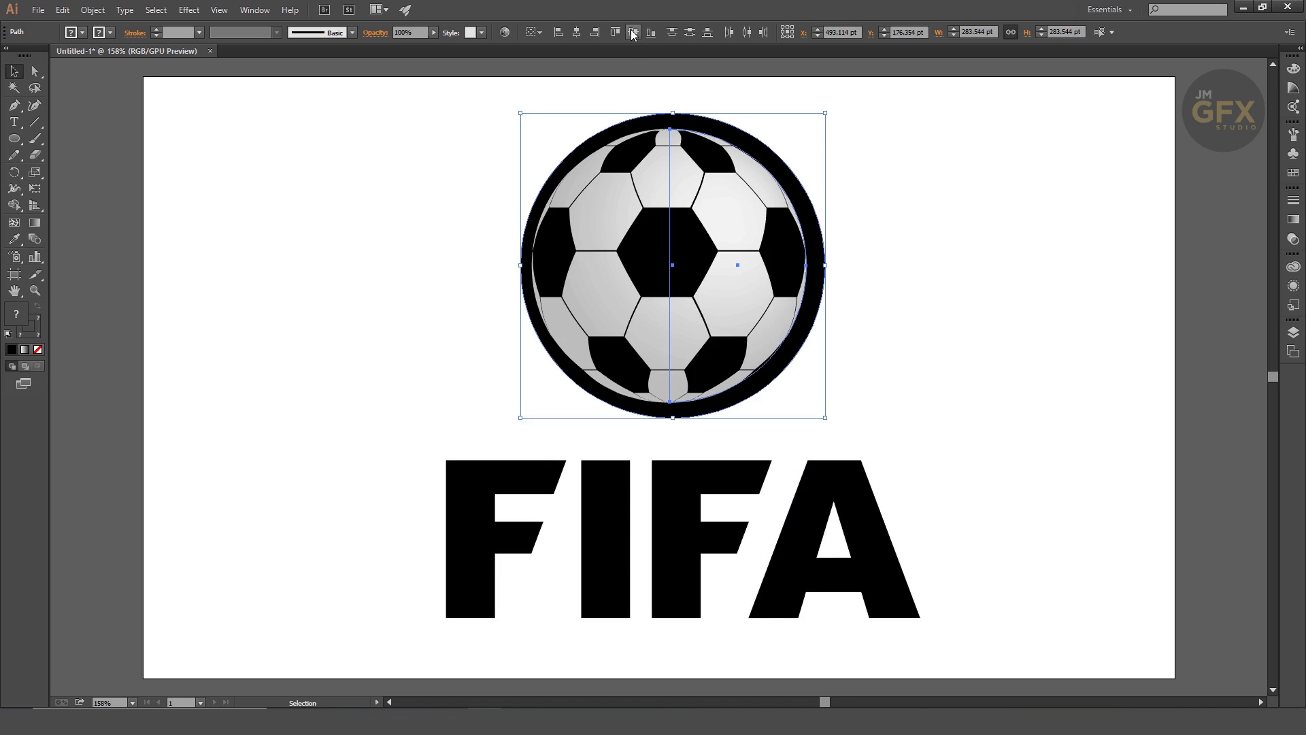
{"action": "left_click", "coordinate": [928, 228]}
{"action": "left_click", "coordinate": [765, 148]}
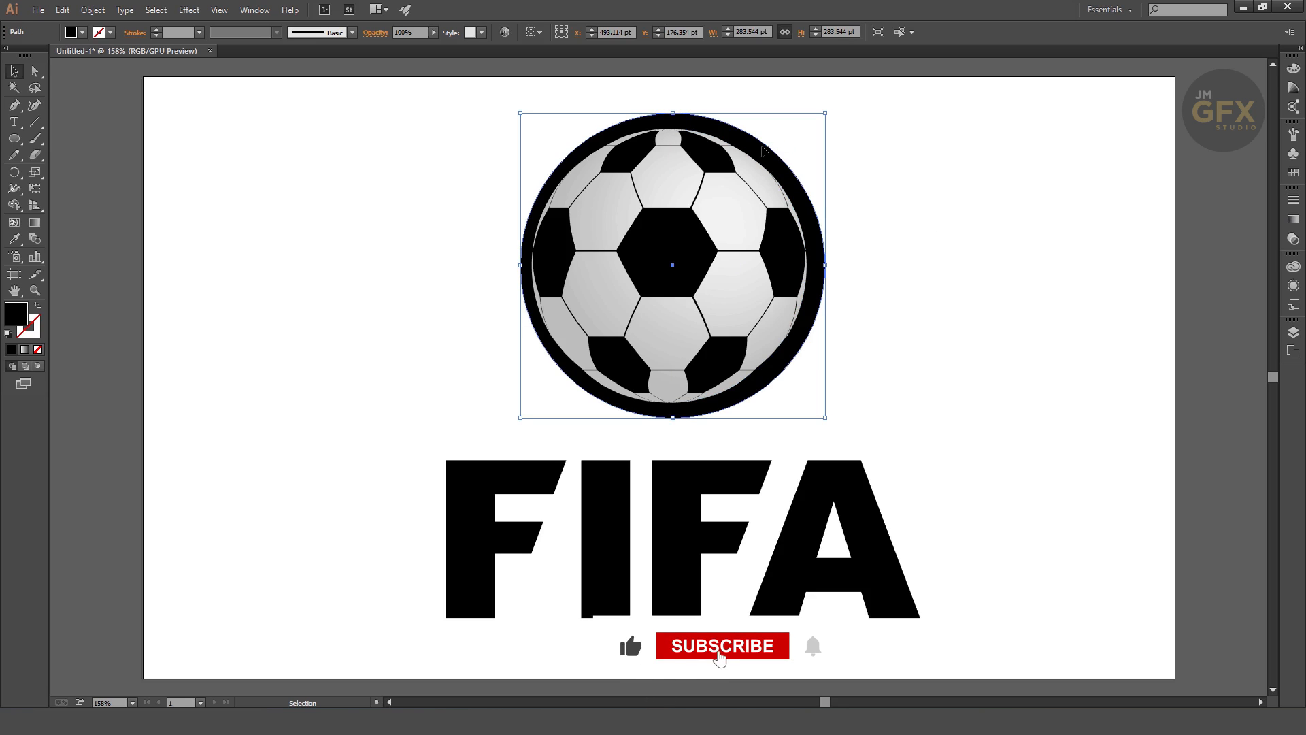
{"action": "left_click_drag", "start_coordinate": [763, 150], "coordinate": [760, 151]}
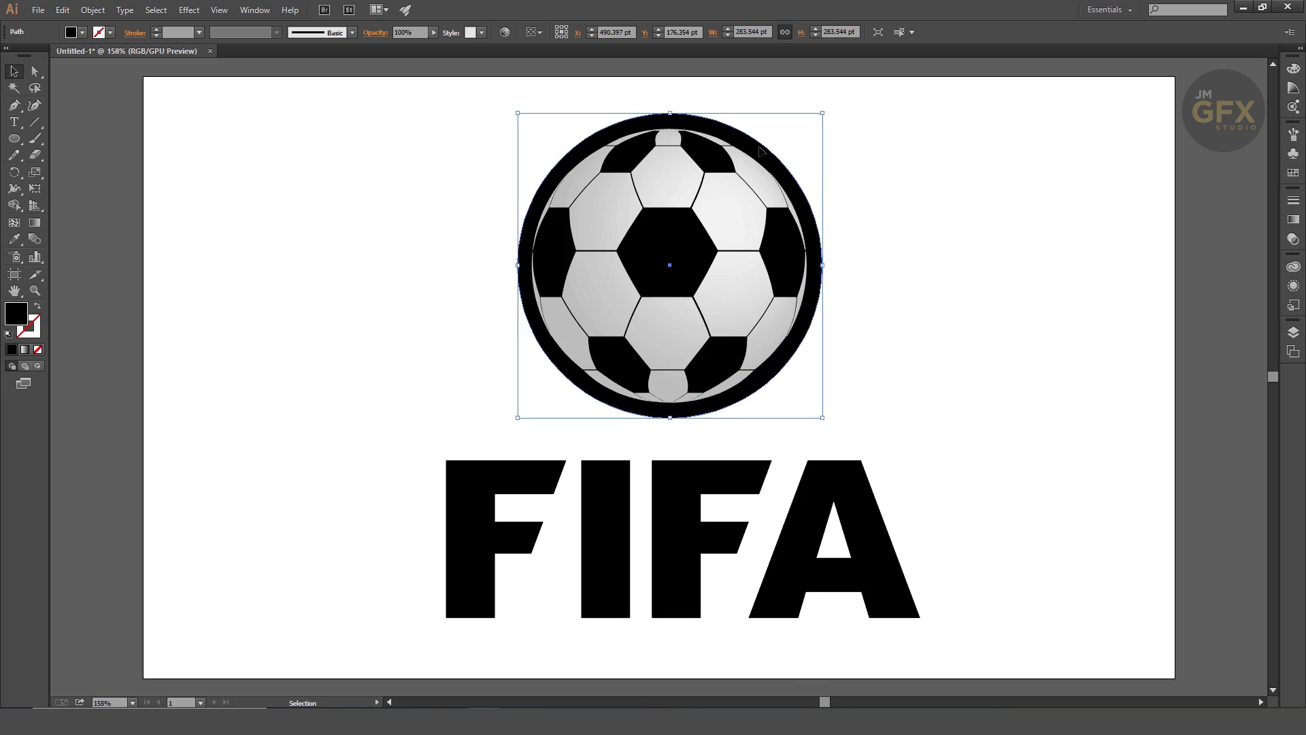
Swap the circle's fill and stroke and set its stroke weight to 7 pt
{"action": "left_click", "coordinate": [38, 307]}
{"action": "left_click", "coordinate": [255, 9]}
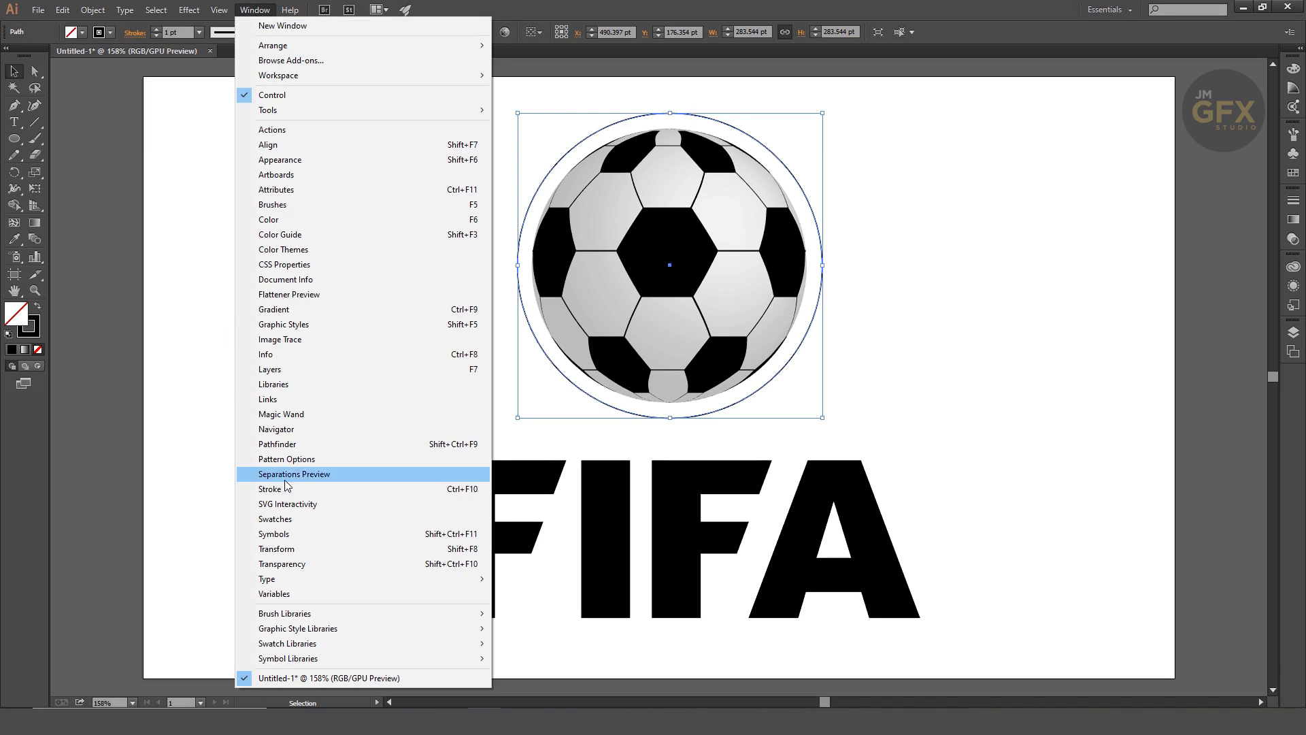
{"action": "left_click", "coordinate": [287, 488]}
{"action": "left_click", "coordinate": [1173, 205]}
{"action": "left_click", "coordinate": [1172, 204]}
{"action": "left_click", "coordinate": [1173, 205]}
{"action": "left_click", "coordinate": [1173, 205]}
{"action": "left_click", "coordinate": [1173, 205]}
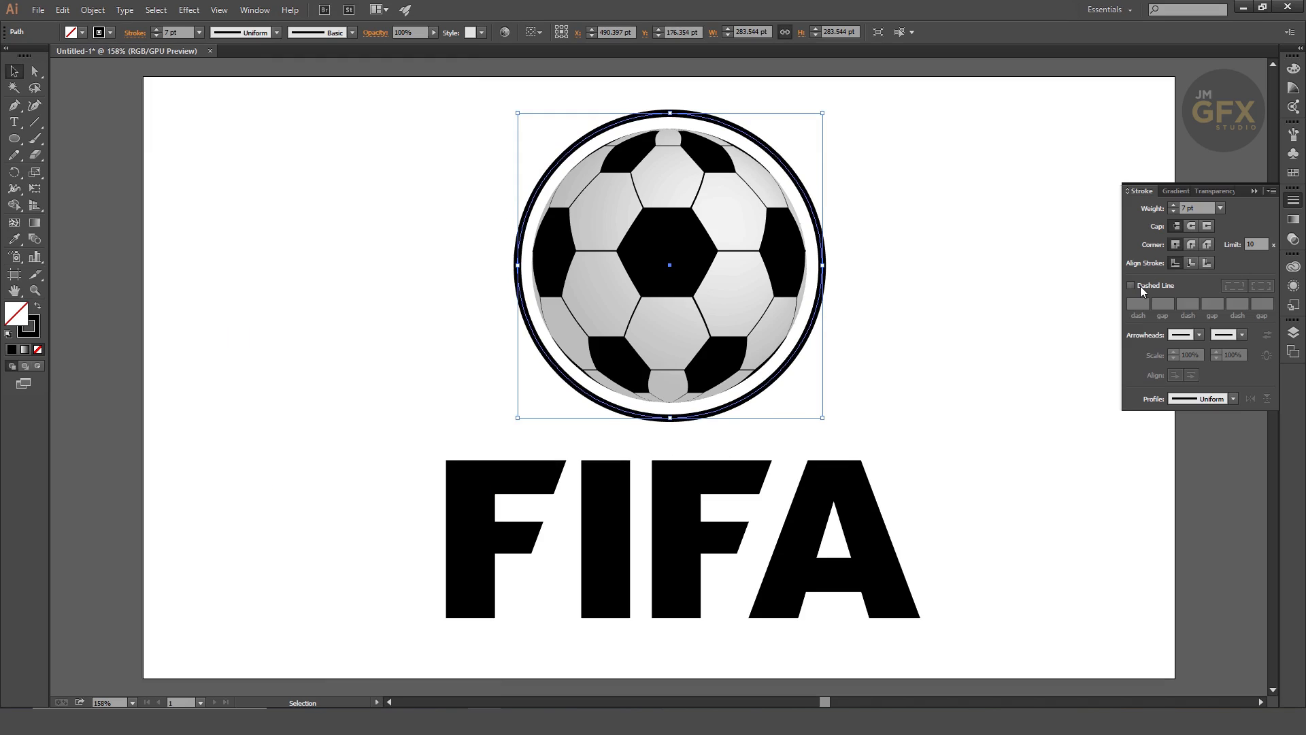
Make the circle's stroke a dashed line with 12 pt dashes and round caps
{"action": "left_click", "coordinate": [1130, 285]}
{"action": "left_click", "coordinate": [1191, 225]}
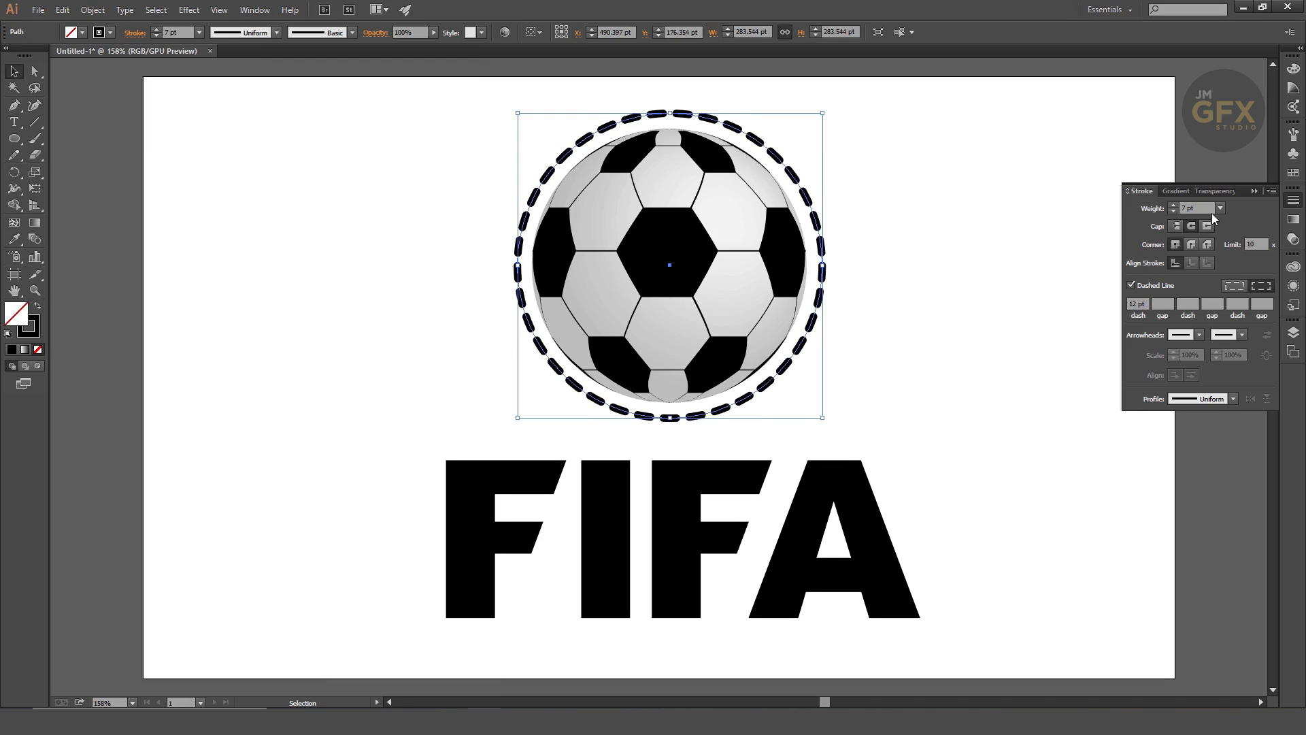
{"action": "left_click", "coordinate": [1252, 192]}
{"action": "left_click", "coordinate": [1053, 250]}
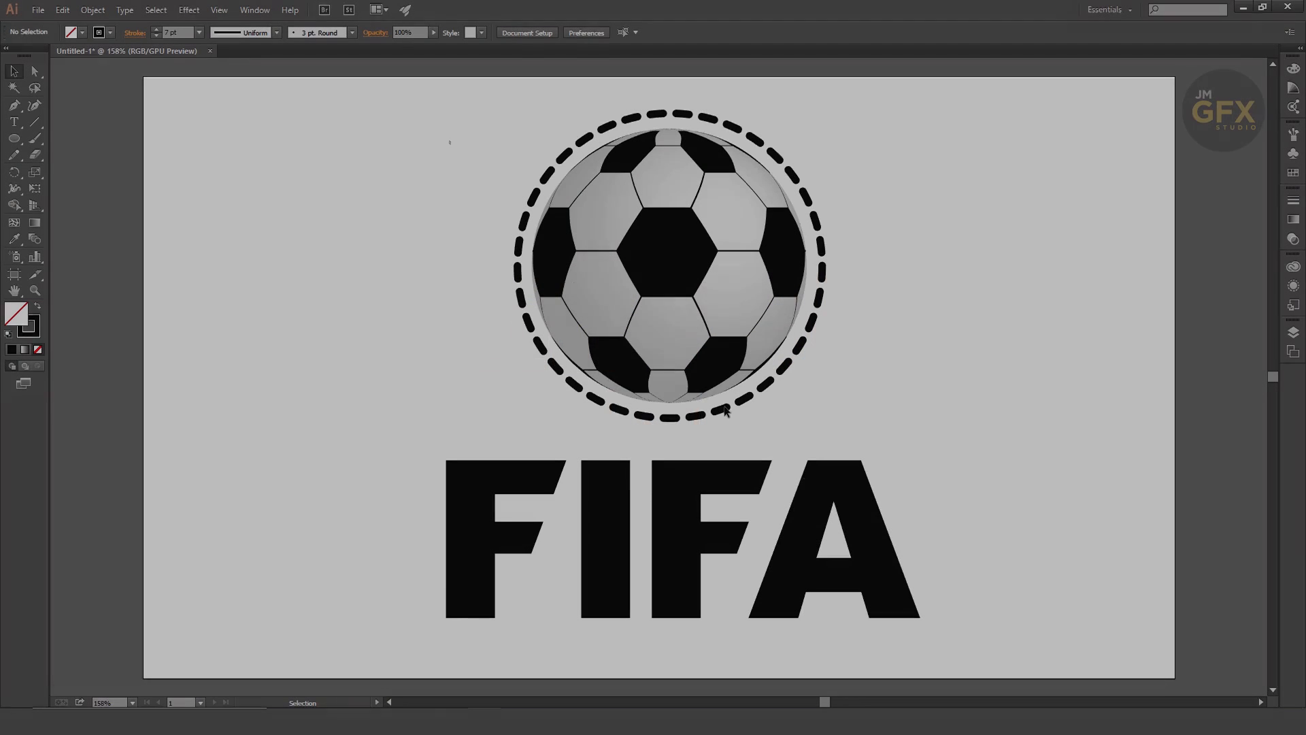
Copy the ball, the dashed circle and the FIFA letters together
{"action": "left_click_drag", "start_coordinate": [445, 141], "coordinate": [925, 570]}
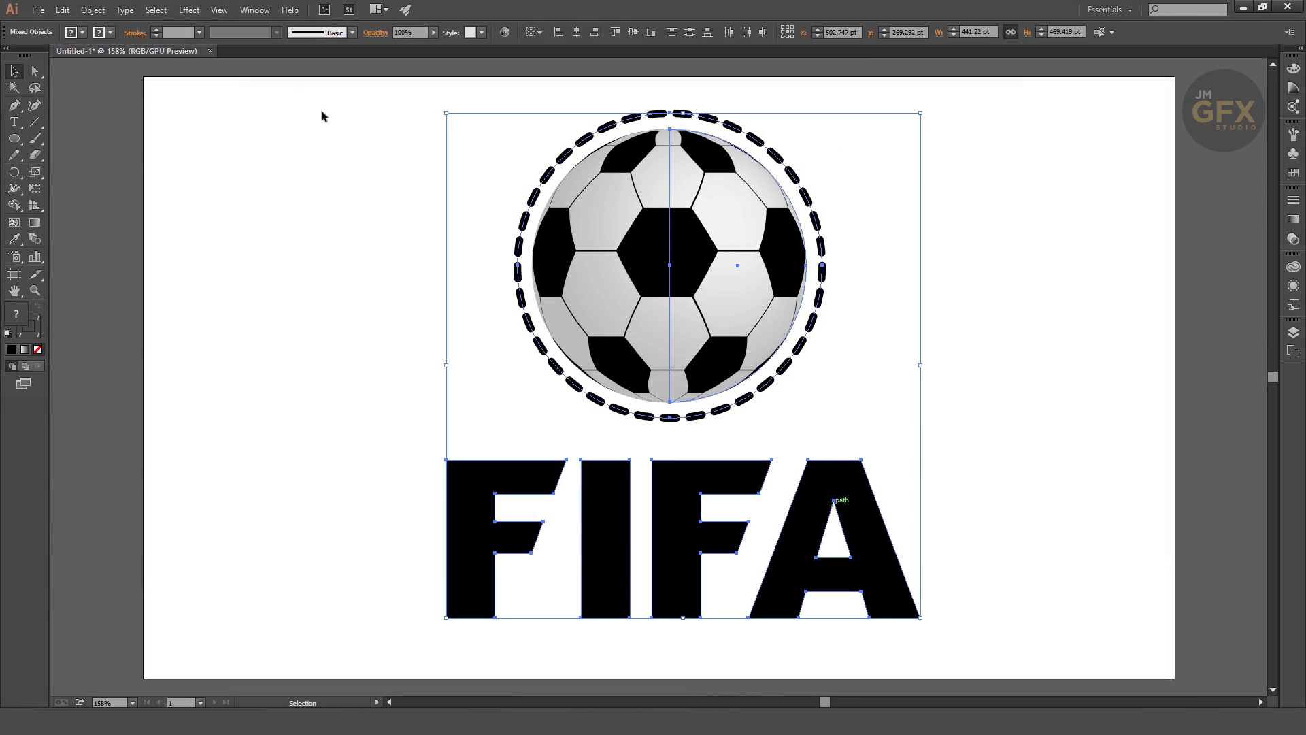
{"action": "left_click", "coordinate": [64, 10]}
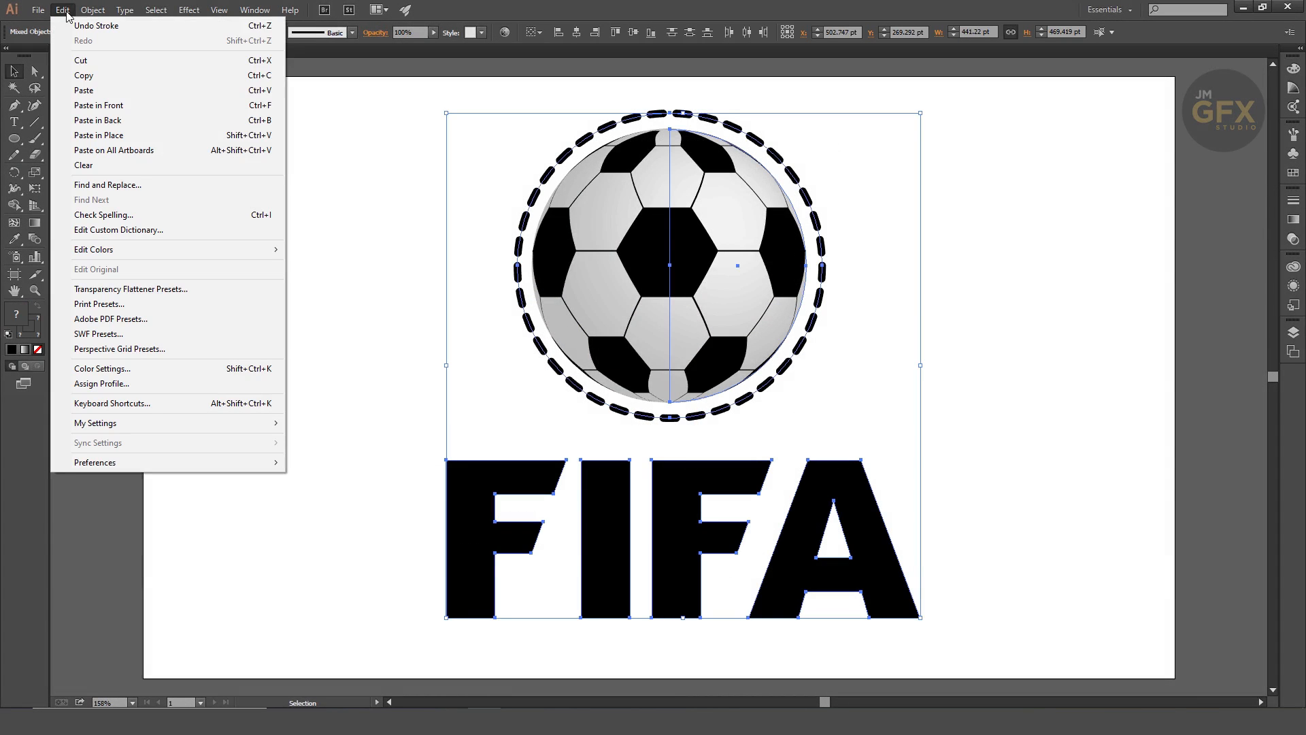
{"action": "left_click", "coordinate": [130, 76]}
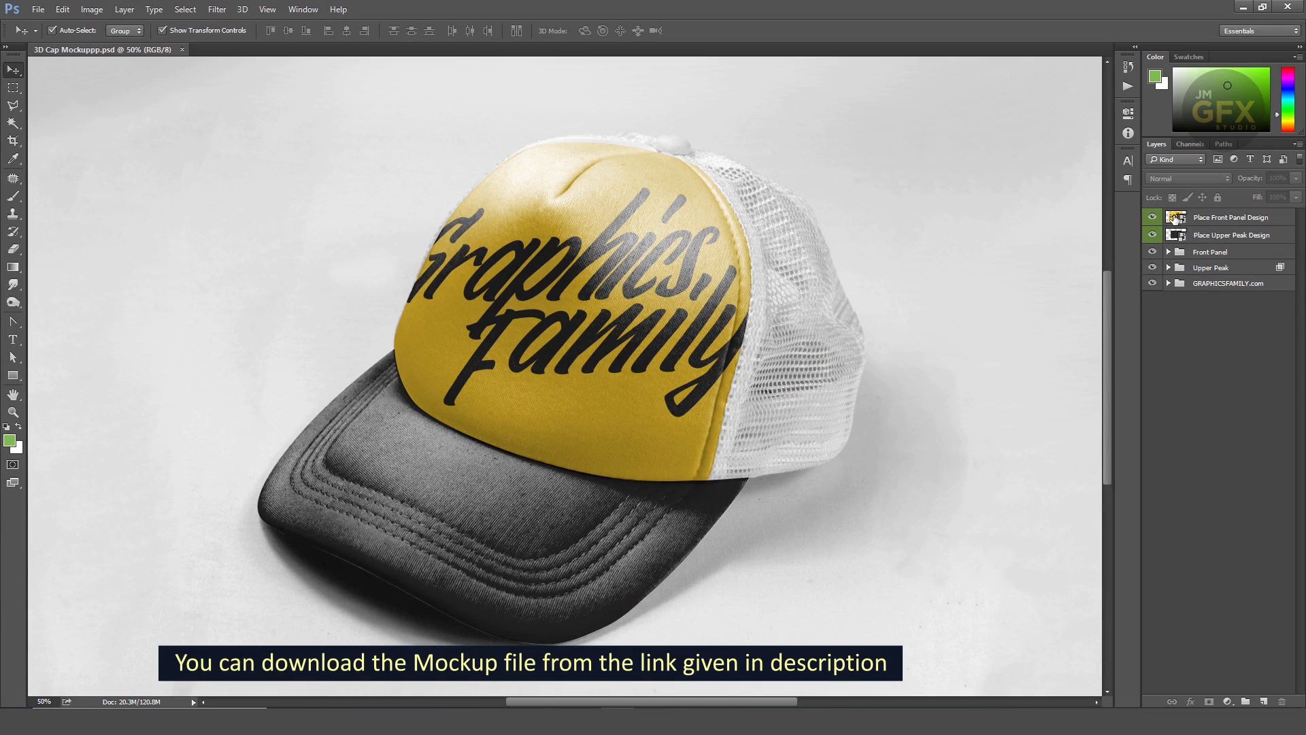
In Photoshop's cap mockup, open the Place Front Panel Design smart object and hide its Family and Graphics text layers
{"action": "double_click", "coordinate": [1173, 218]}
{"action": "left_click_drag", "start_coordinate": [1154, 244], "coordinate": [1150, 271]}
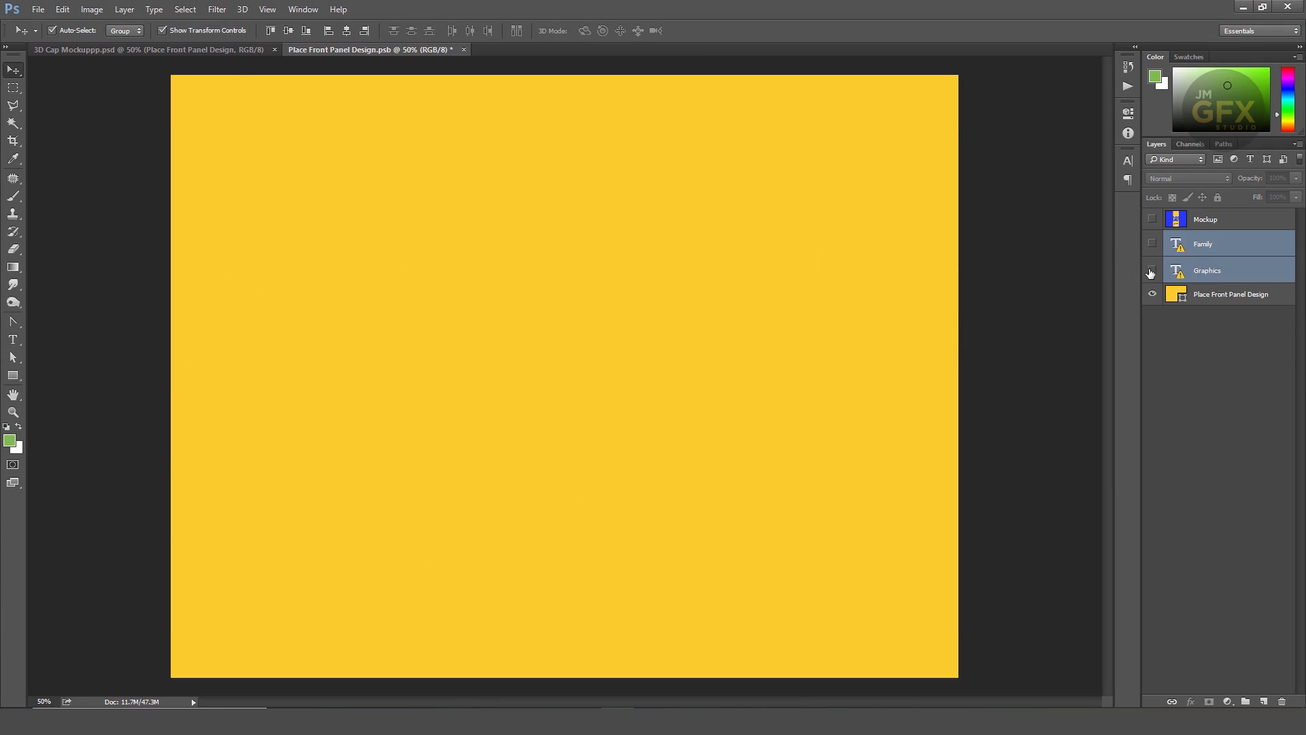
Paste the copied logo as a Smart Object and scale it up to about 1135 × 1215 px
{"action": "left_click", "coordinate": [62, 10]}
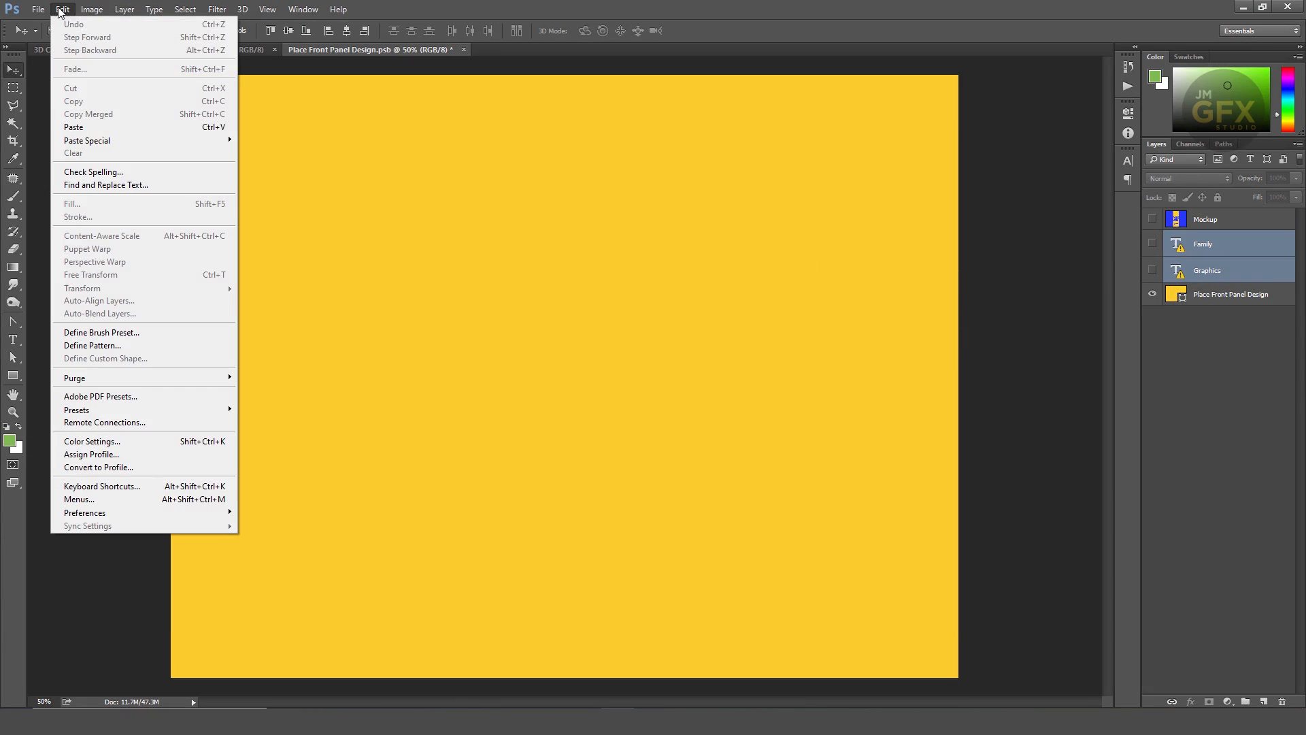
{"action": "left_click", "coordinate": [129, 123]}
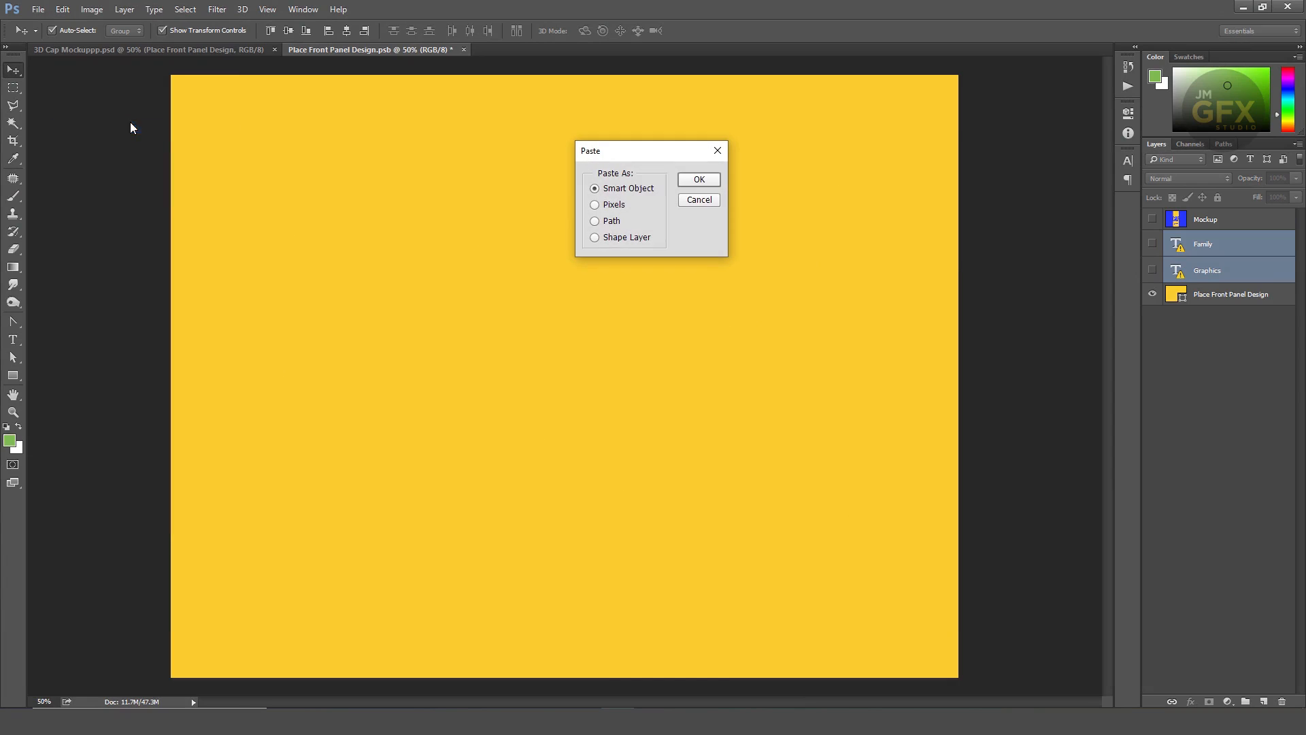
{"action": "left_click", "coordinate": [699, 179]}
{"action": "left_click_drag", "start_coordinate": [642, 461], "coordinate": [781, 554]}
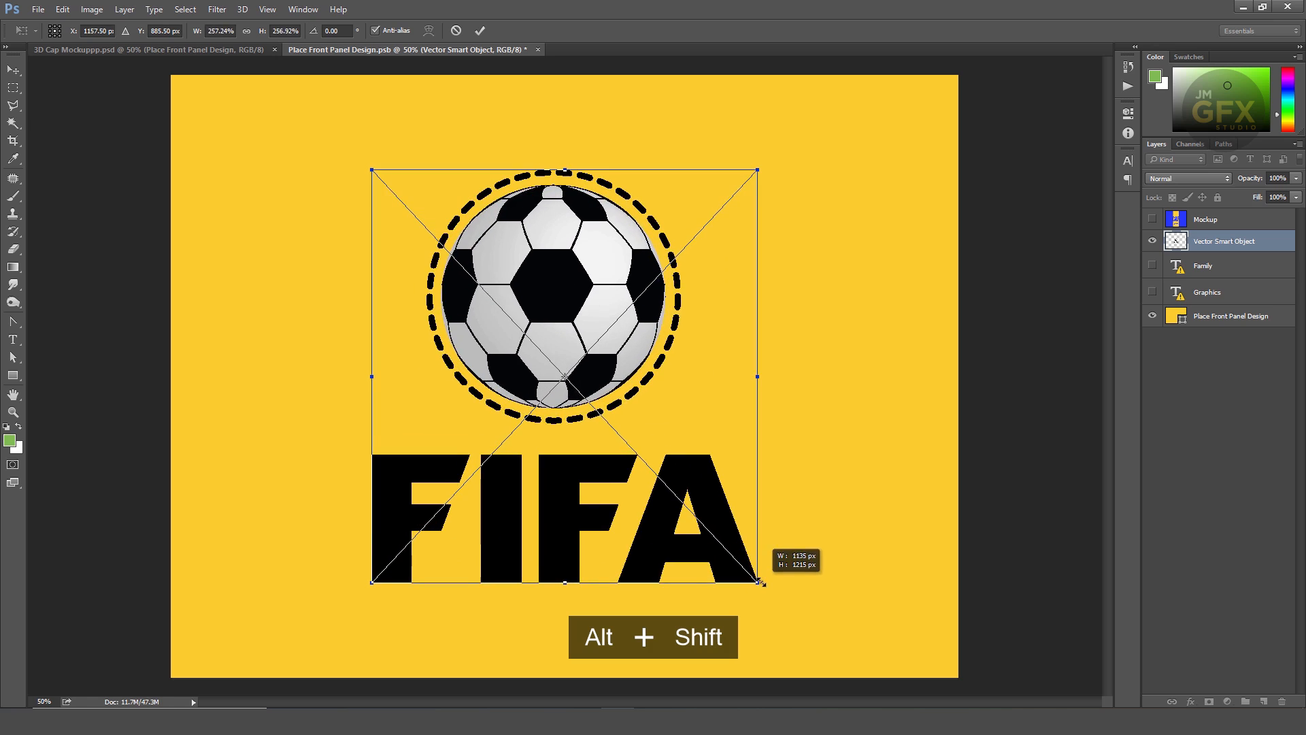
{"action": "key", "text": "Return"}
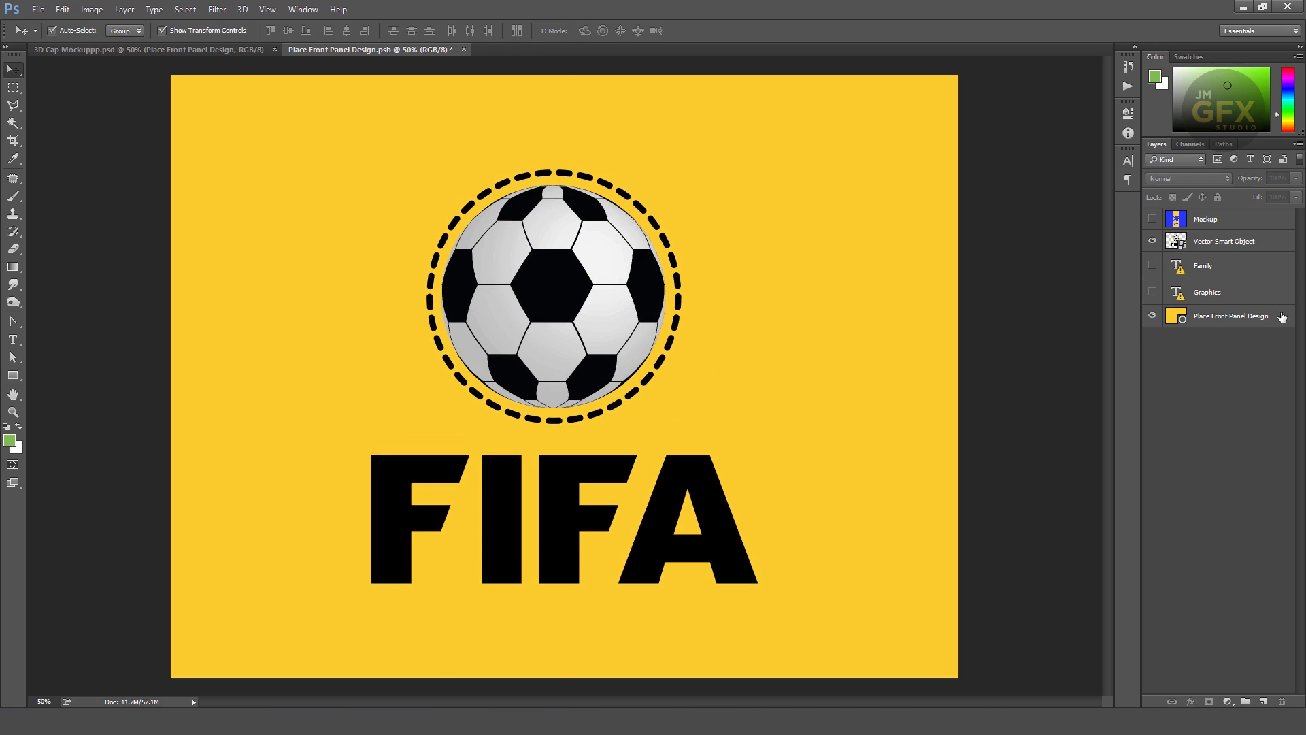
Add a new layer above the yellow background and fill it with green 7fbb52
{"action": "left_click", "coordinate": [1262, 700]}
{"action": "left_click", "coordinate": [9, 440]}
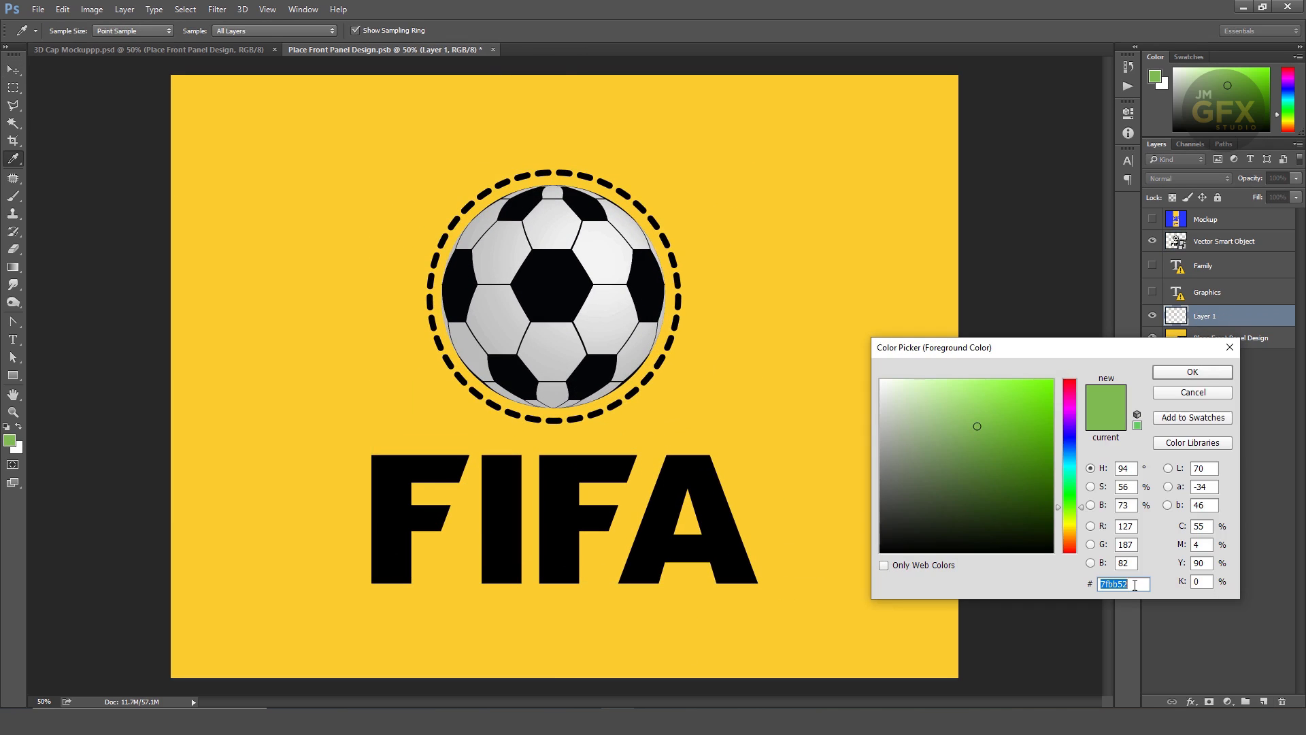
{"action": "key", "text": "Return"}
{"action": "key", "text": "v"}
{"action": "key", "text": "alt+BackSpace"}
Scale the logo down slightly, shift it a little to the left, and save the front panel design
{"action": "left_click", "coordinate": [592, 251]}
{"action": "left_click_drag", "start_coordinate": [759, 169], "coordinate": [728, 199]}
{"action": "mouse_move", "coordinate": [601, 333]}
{"action": "left_mouse_down"}
{"action": "mouse_move", "coordinate": [598, 321]}
{"action": "mouse_move", "coordinate": [583, 338]}
{"action": "left_mouse_up"}
{"action": "left_click", "coordinate": [163, 221]}
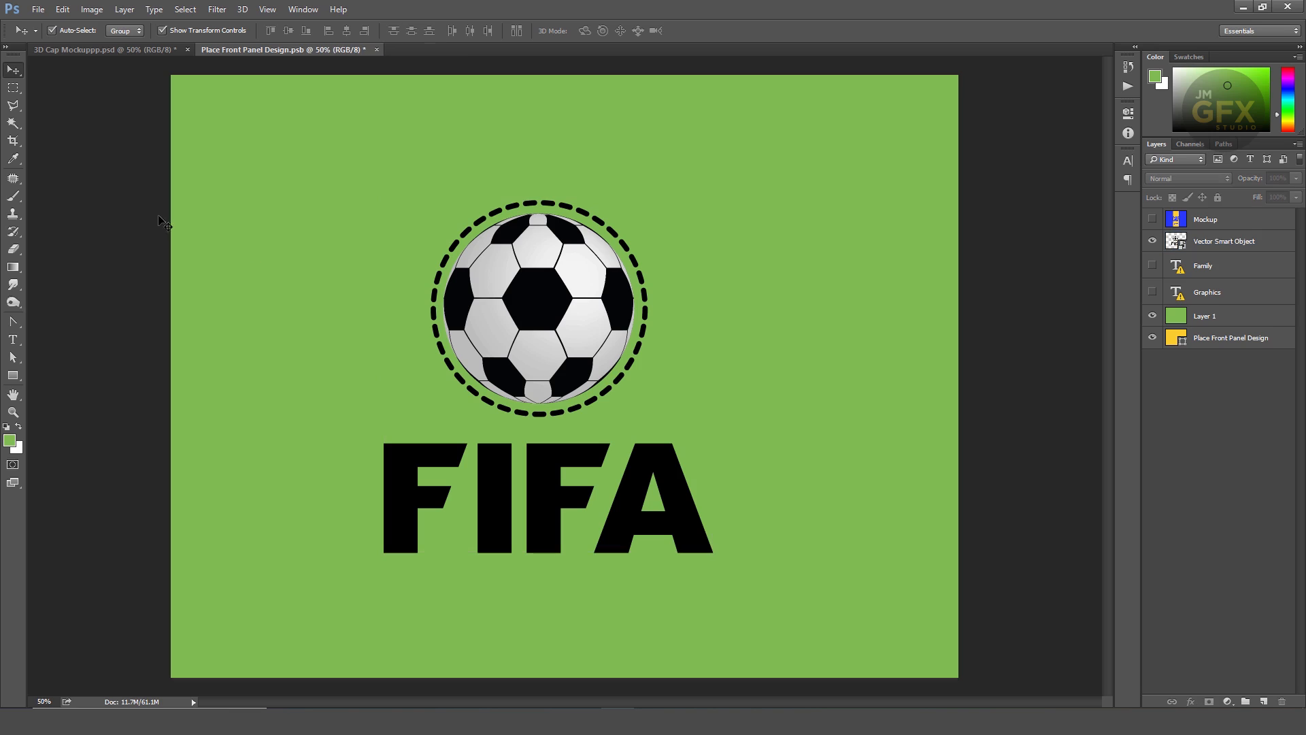
{"action": "left_click", "coordinate": [38, 10]}
{"action": "left_click", "coordinate": [70, 145]}
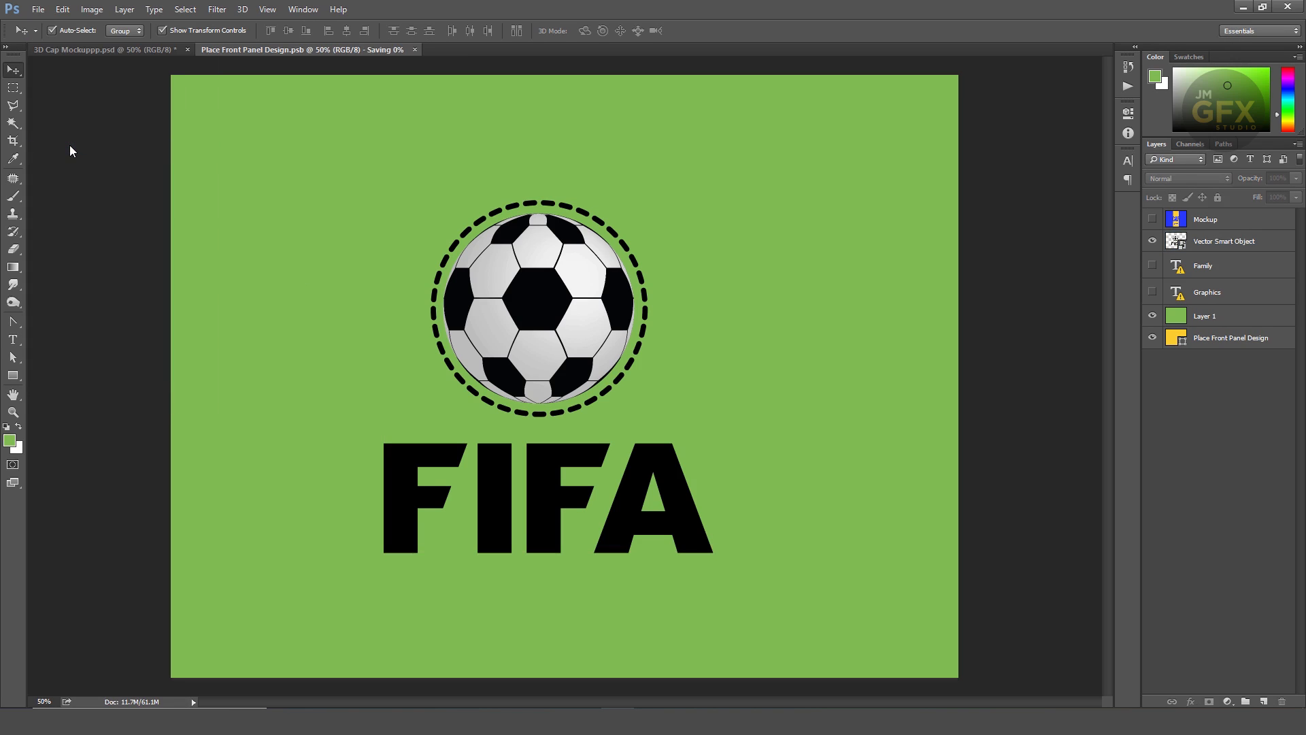